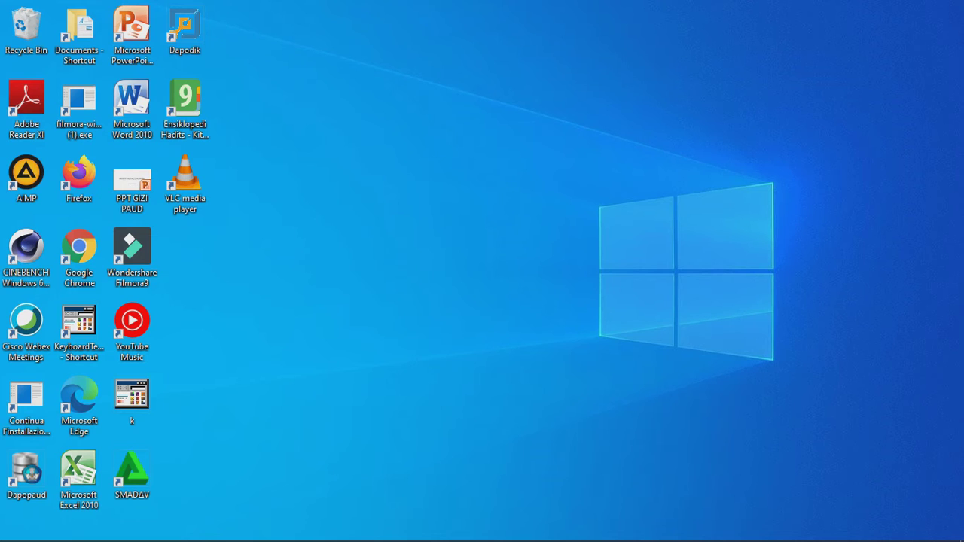
Bring up the XAMPP Control Panel to check the Apache and MySQL modules.
mouse_move(249, 535)
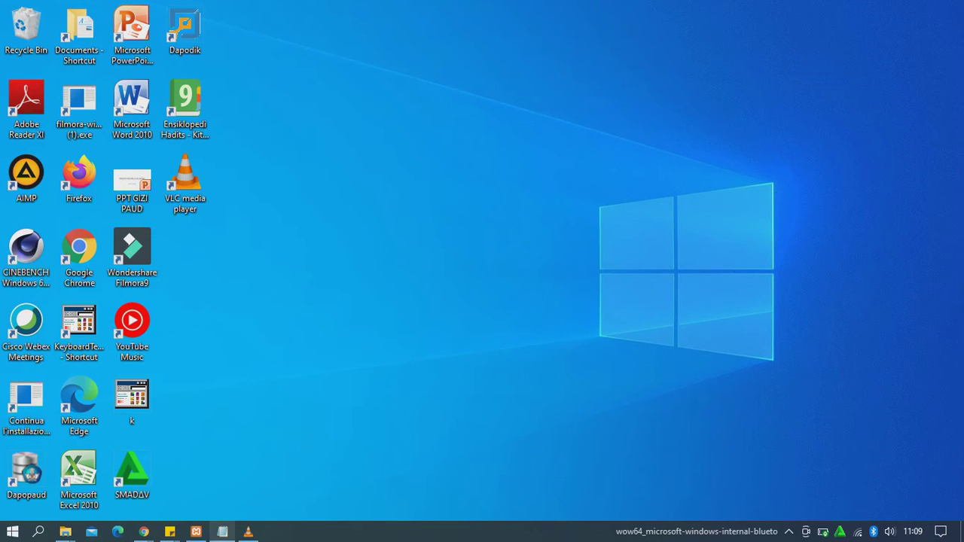
left_click(195, 532)
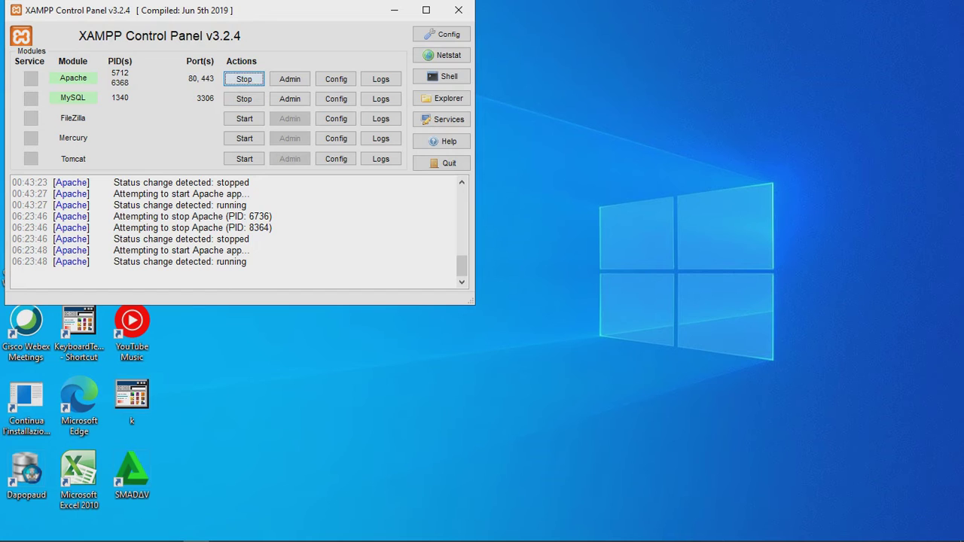
Switch to the Google window in Chrome and open localhost.
mouse_move(254, 539)
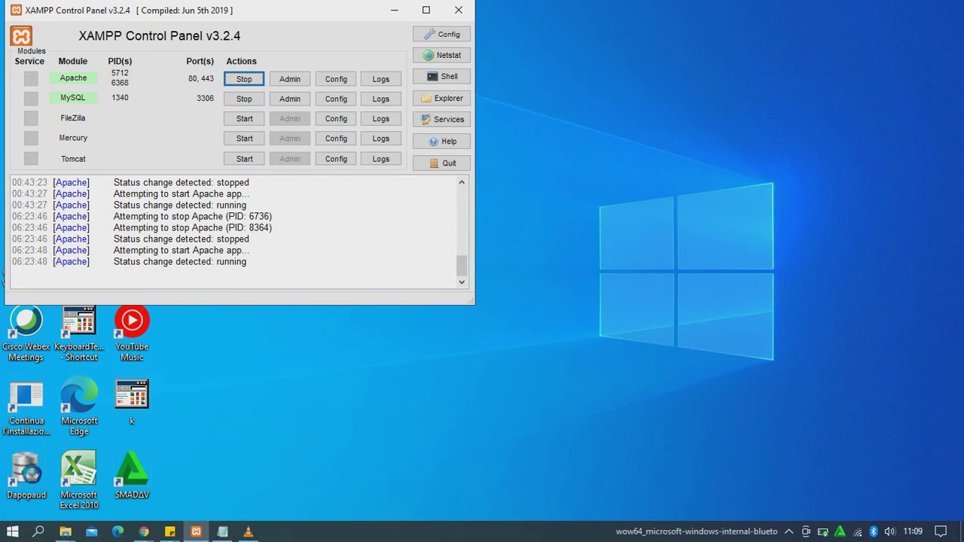
mouse_move(143, 531)
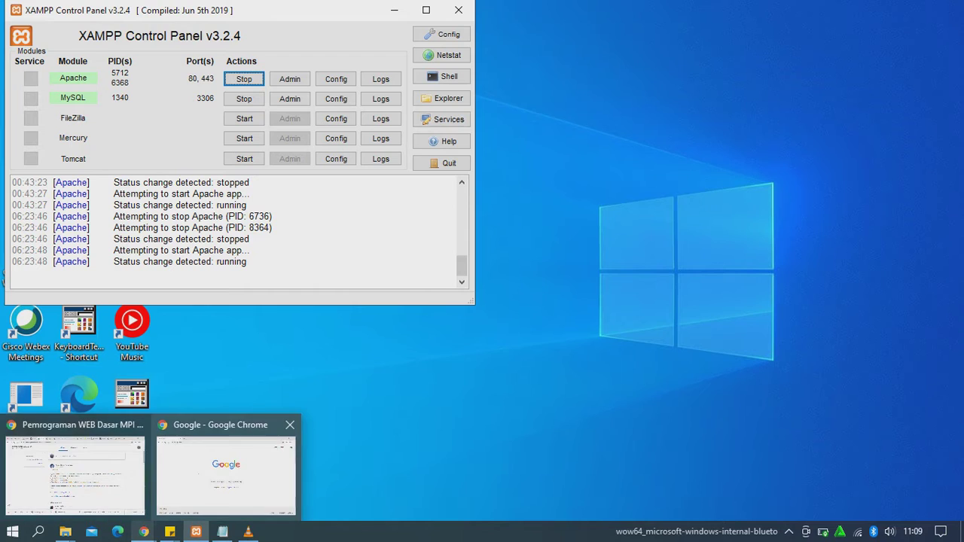
left_click(226, 469)
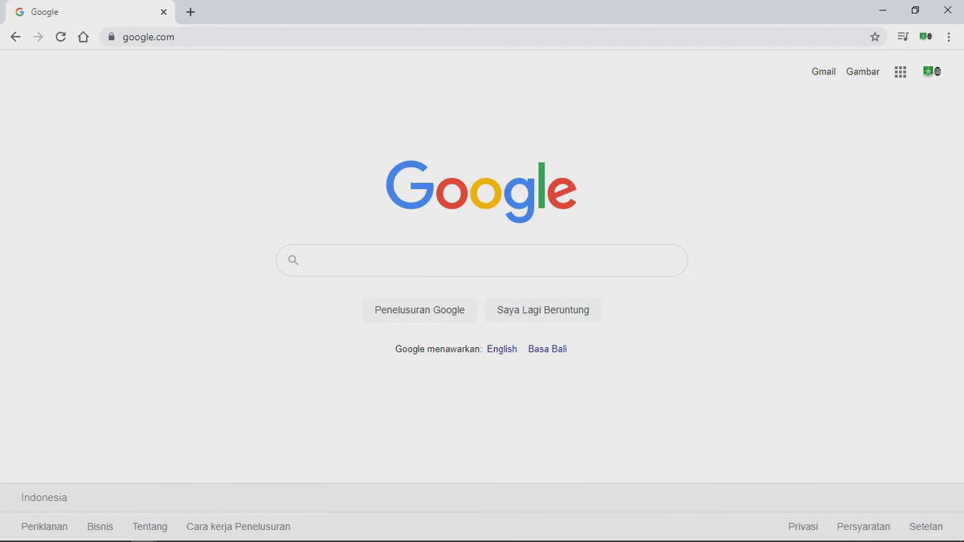
key("ctrl+l")
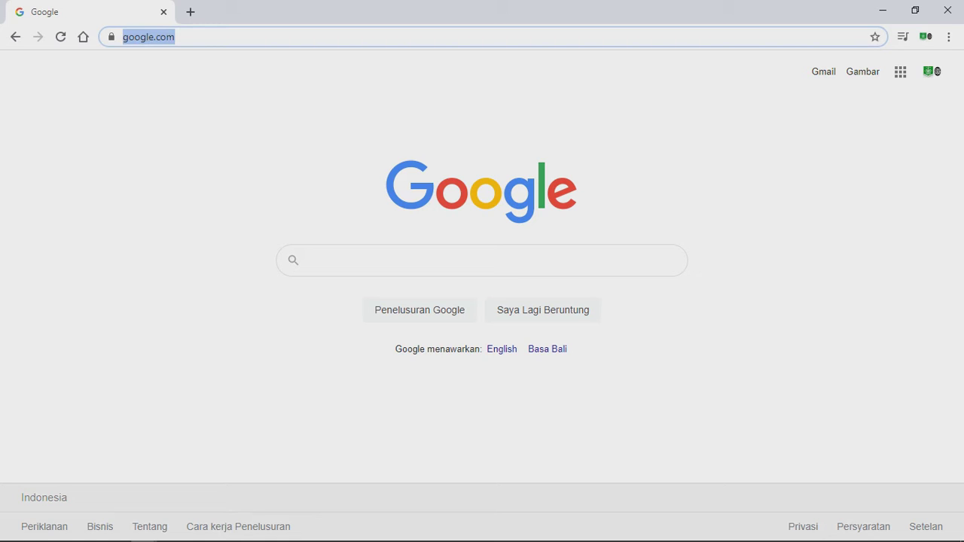
type("localhost")
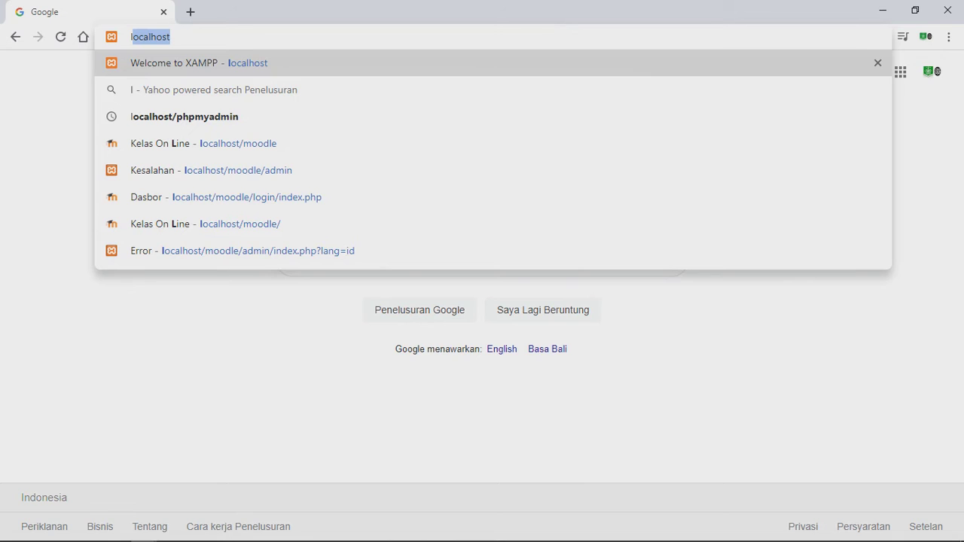
key("Return")
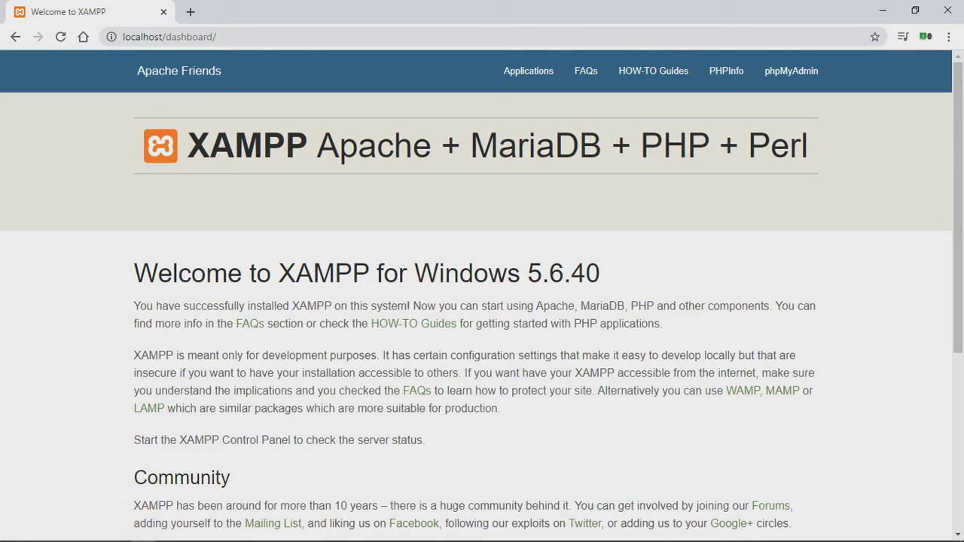
Change the address to localhost/moodle and load the Moodle site.
key("ctrl+l")
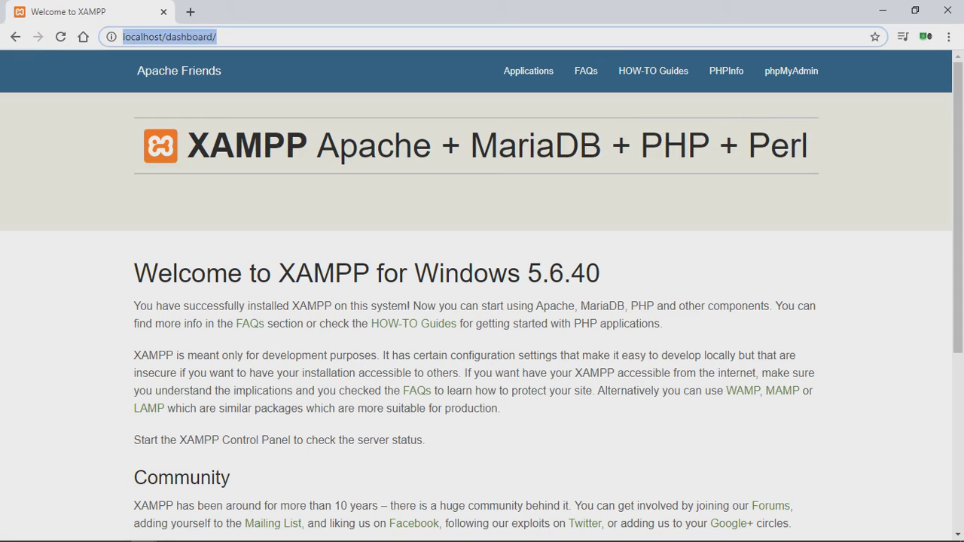
key("End")
key("BackSpace")
key("BackSpace")
key("BackSpace")
key("BackSpace")
key("BackSpace")
key("BackSpace")
key("BackSpace")
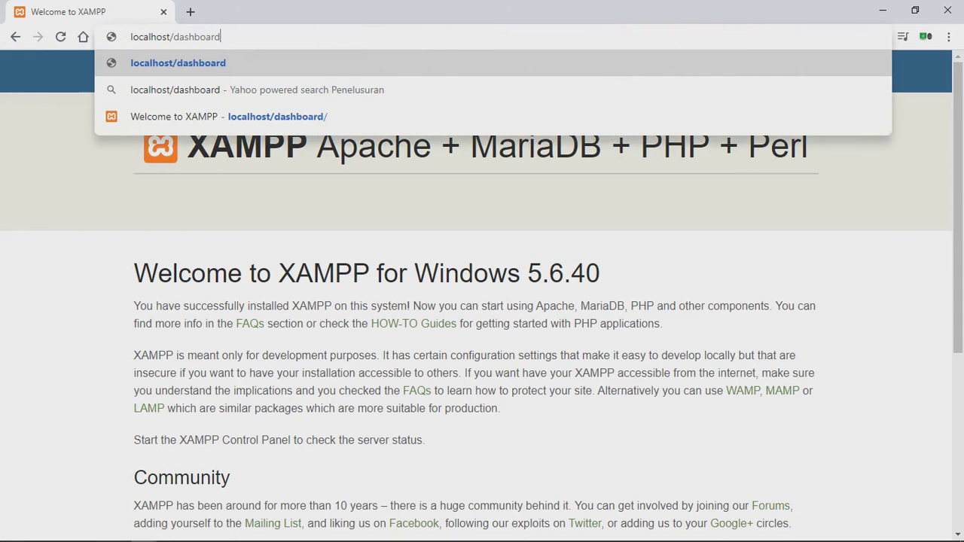
key("BackSpace")
key("BackSpace")
key("BackSpace")
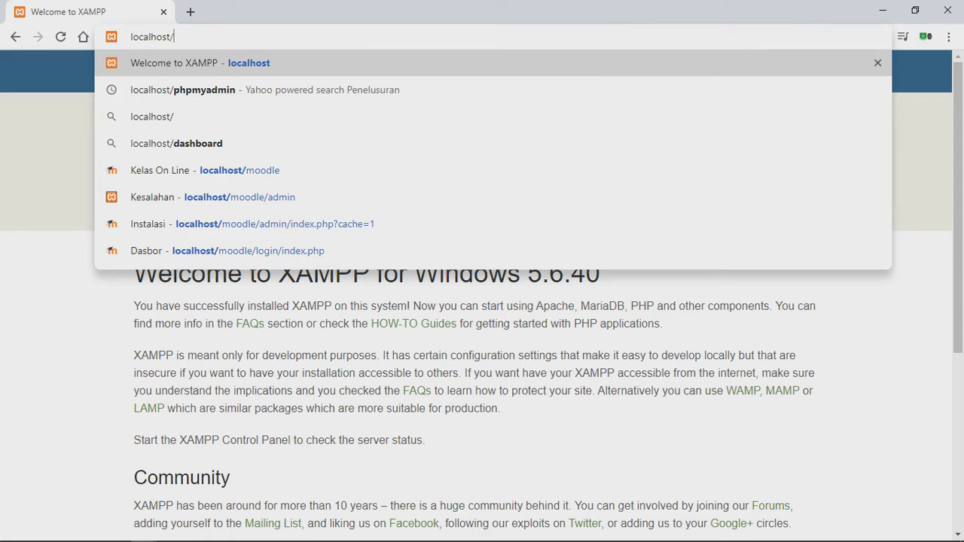
type("mo")
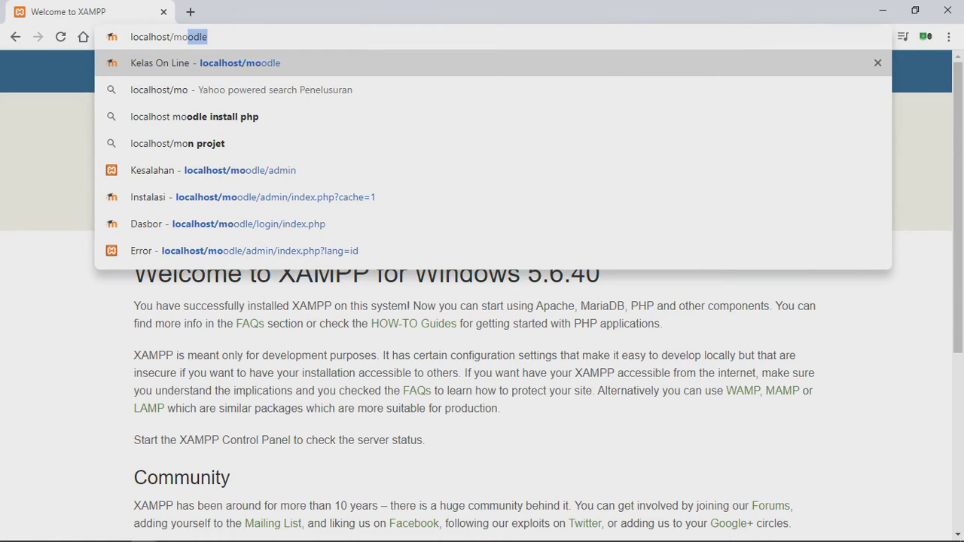
key("Return")
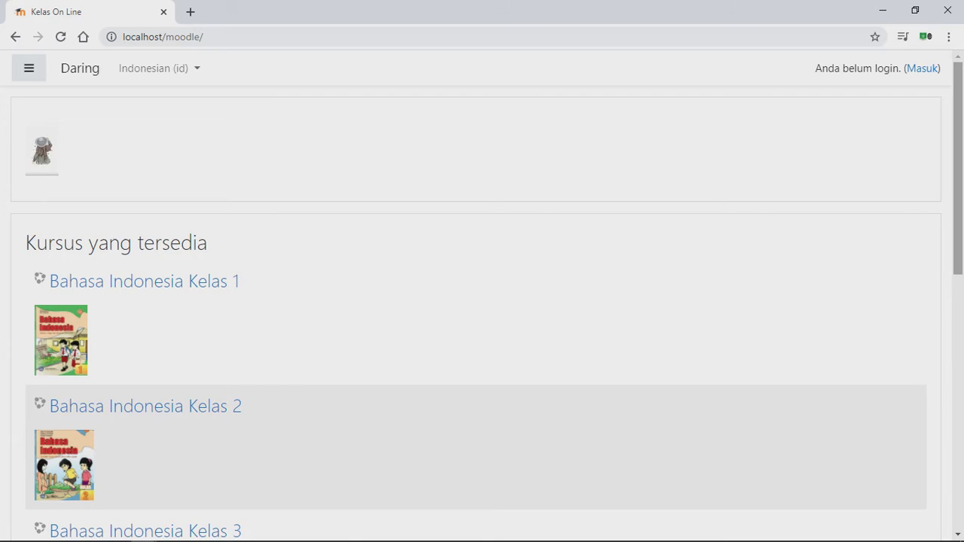
Examine the list of available courses on the Moodle front page.
scroll(486, 300, "down", 1)
scroll(486, 299, "up", 1)
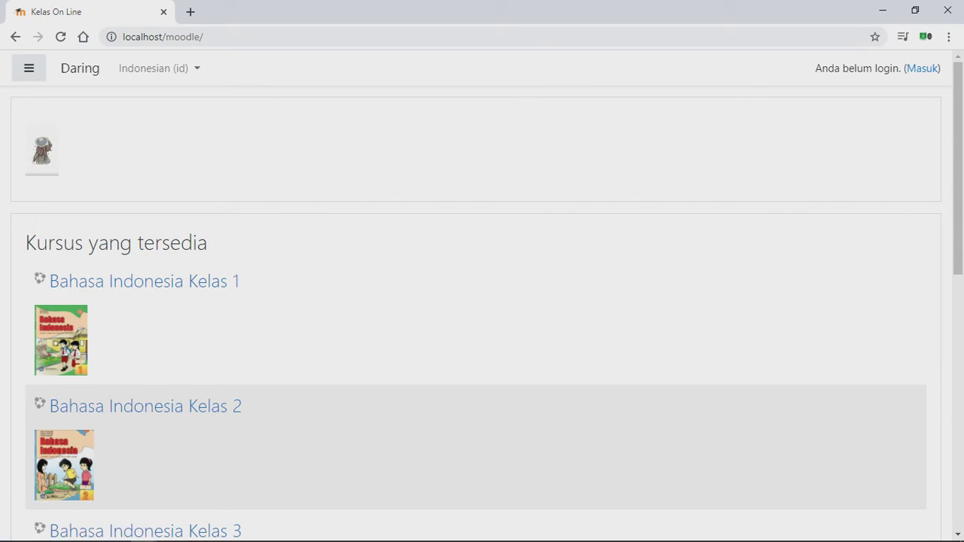
scroll(487, 303, "down", 2)
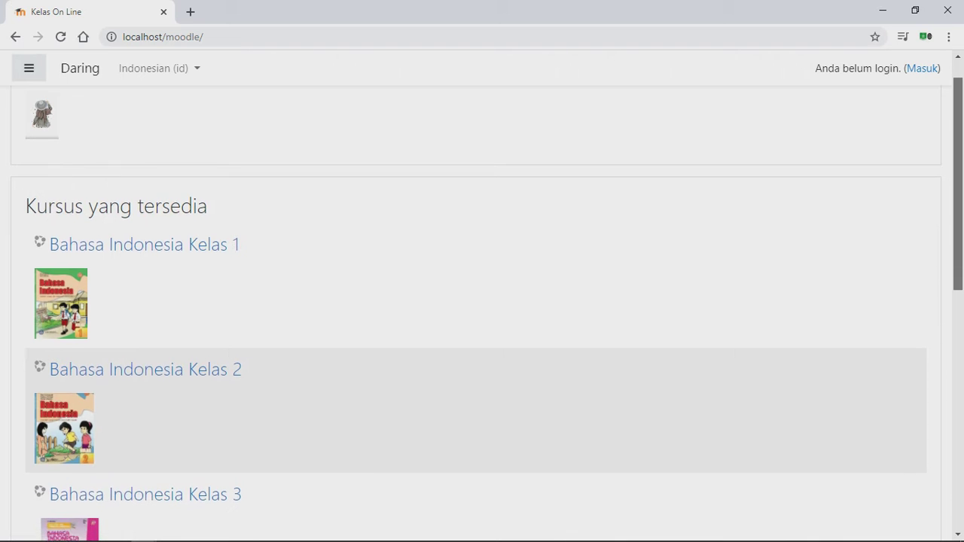
scroll(487, 308, "up", 1)
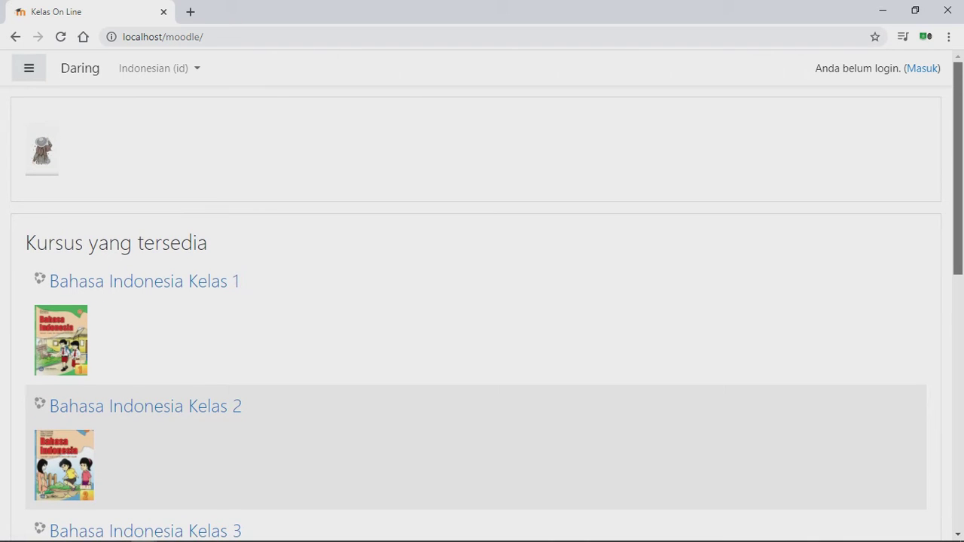
scroll(487, 303, "down", 1)
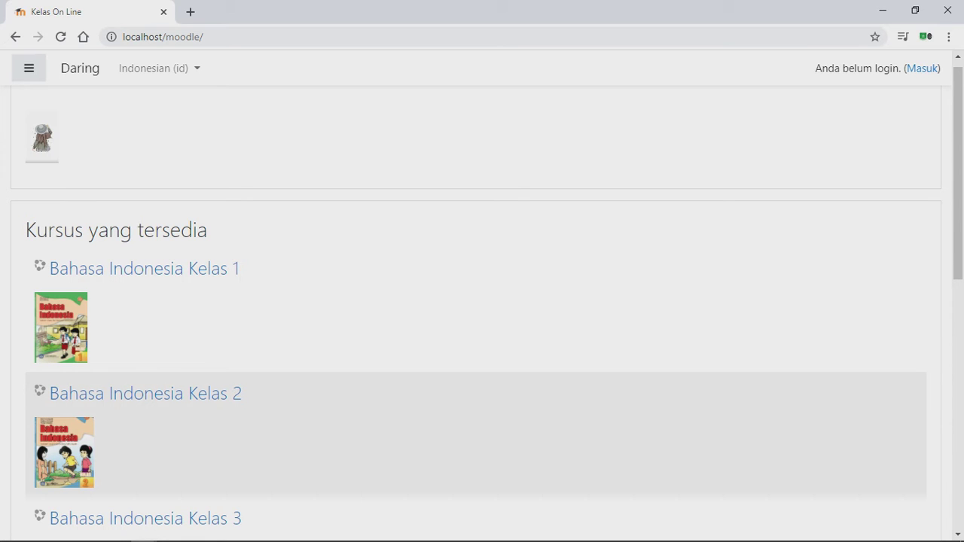
scroll(487, 314, "down", 3)
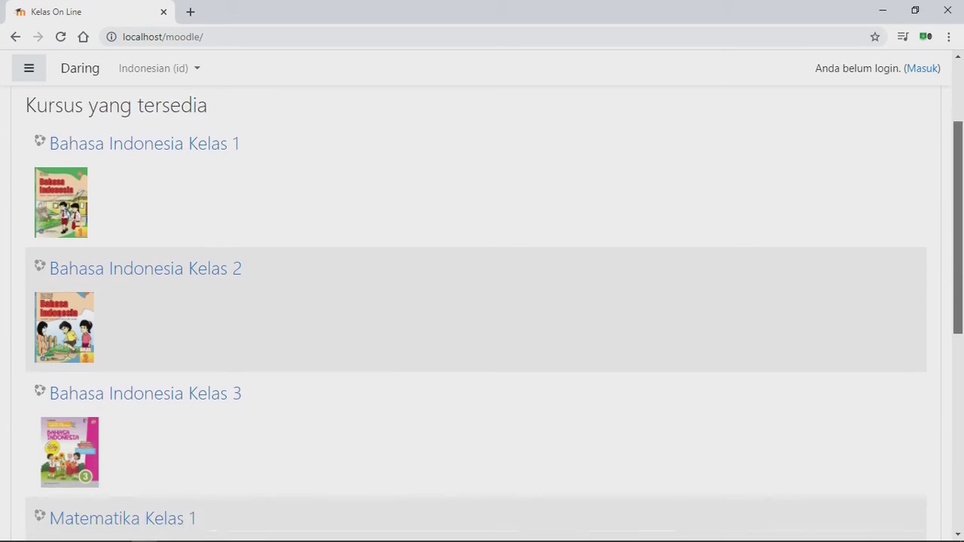
scroll(486, 314, "up", 3)
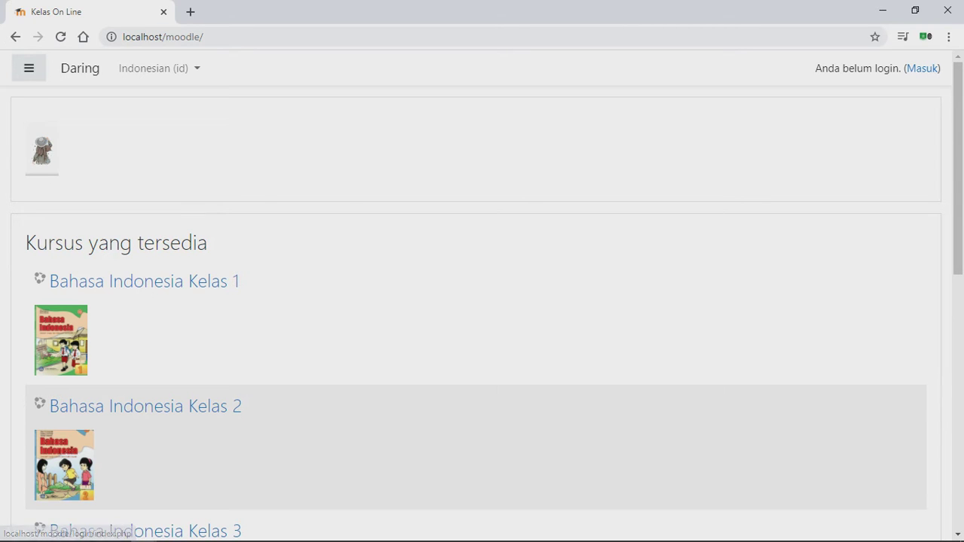
Open the site's login page and sign in with the prefilled admin credentials.
left_click(922, 68)
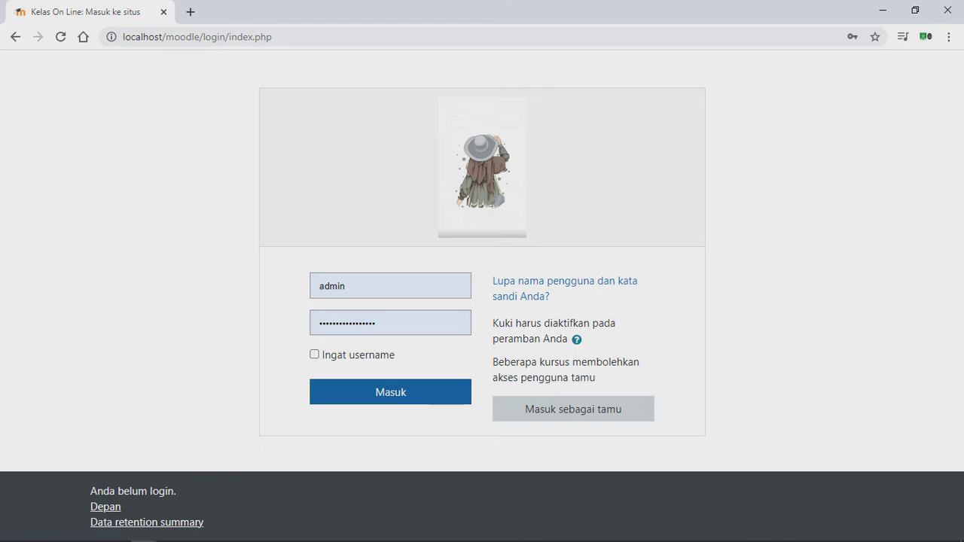
left_click(390, 392)
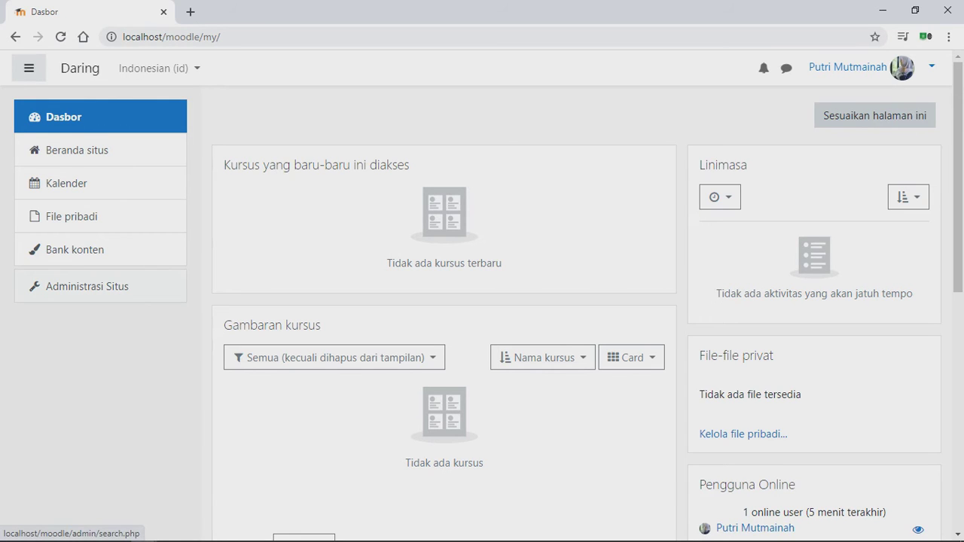
Open the list of user accounts from the site administration's Pengguna section.
left_click(87, 287)
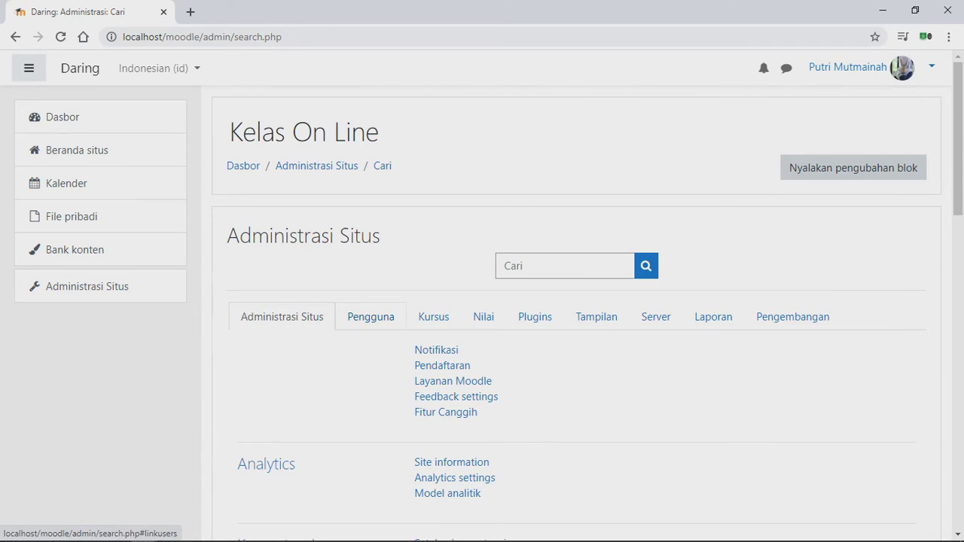
left_click(370, 317)
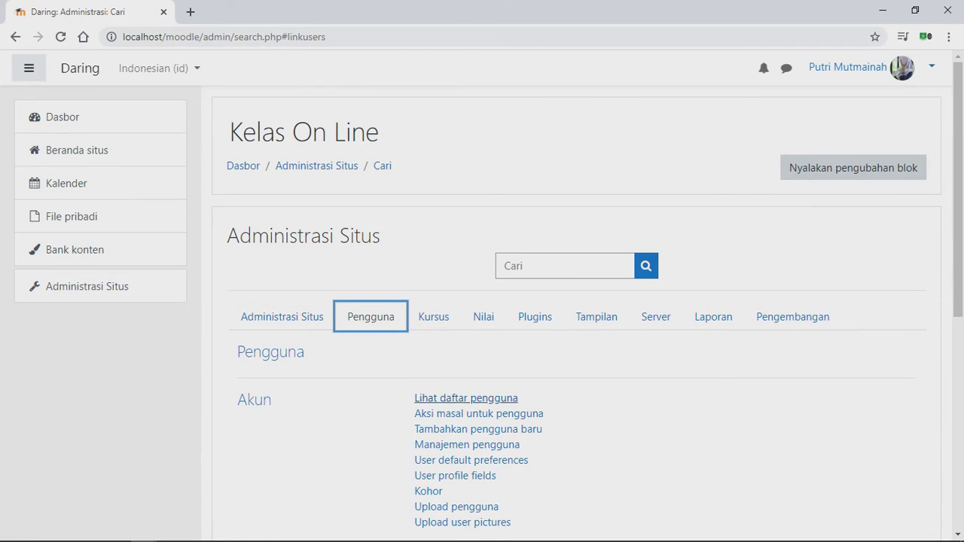
left_click(466, 398)
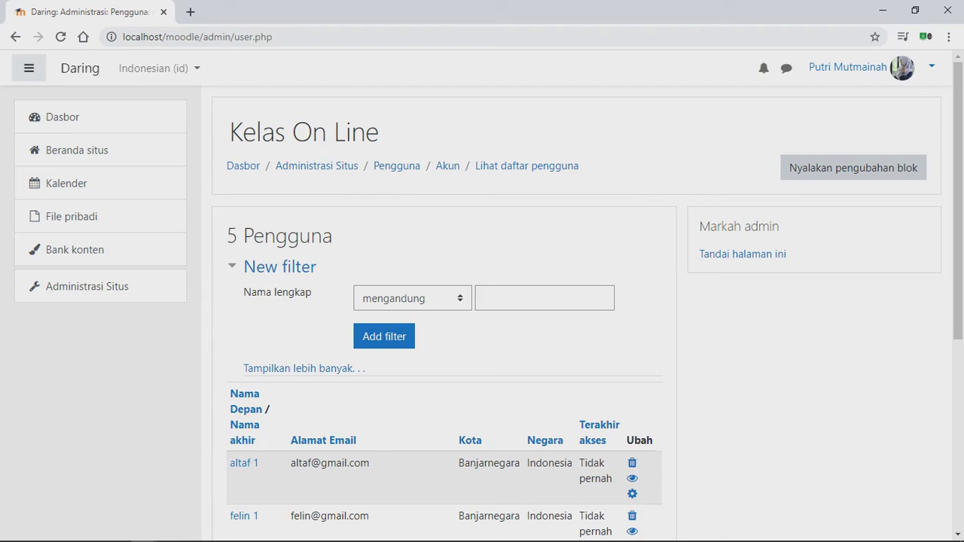
Examine the registered user accounts and their details in the user list.
scroll(482, 301, "down", 1)
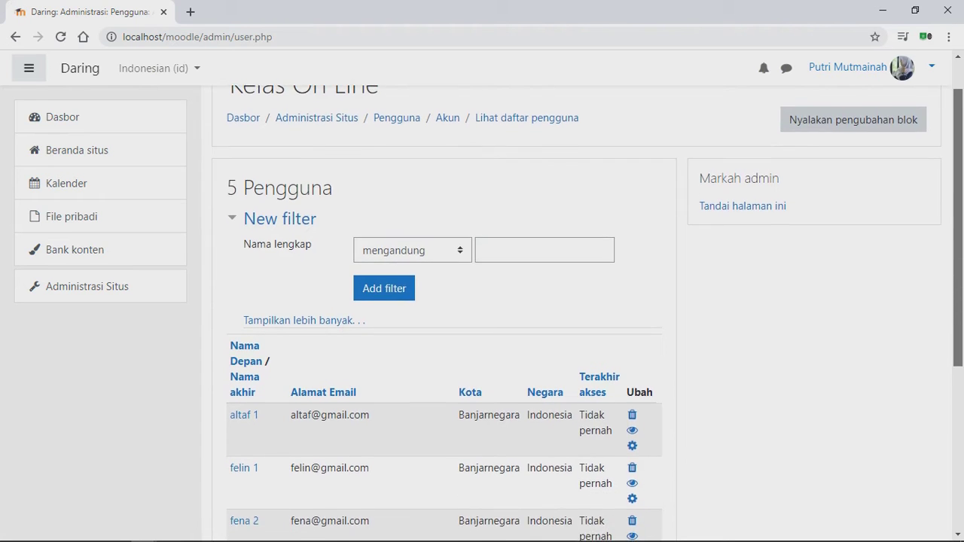
scroll(482, 301, "up", 1)
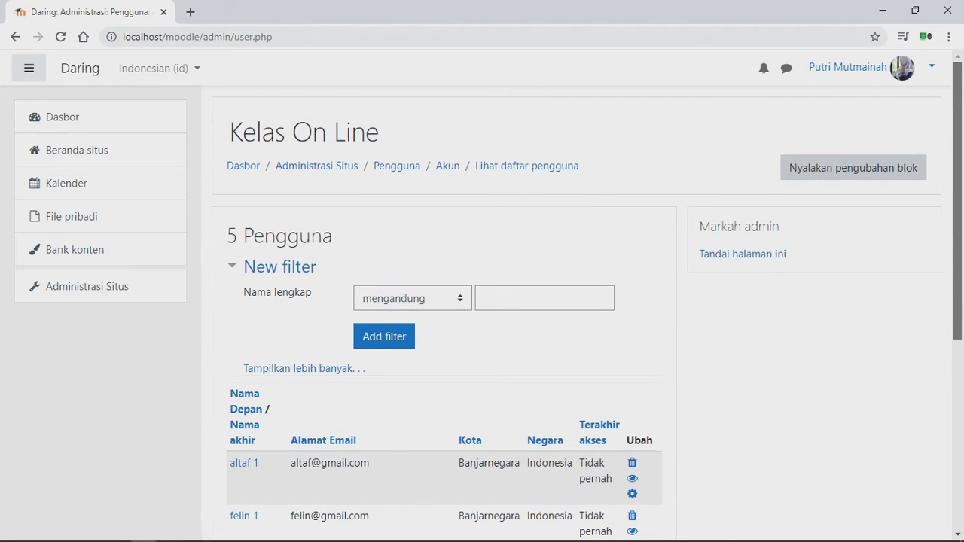
scroll(482, 302, "down", 1)
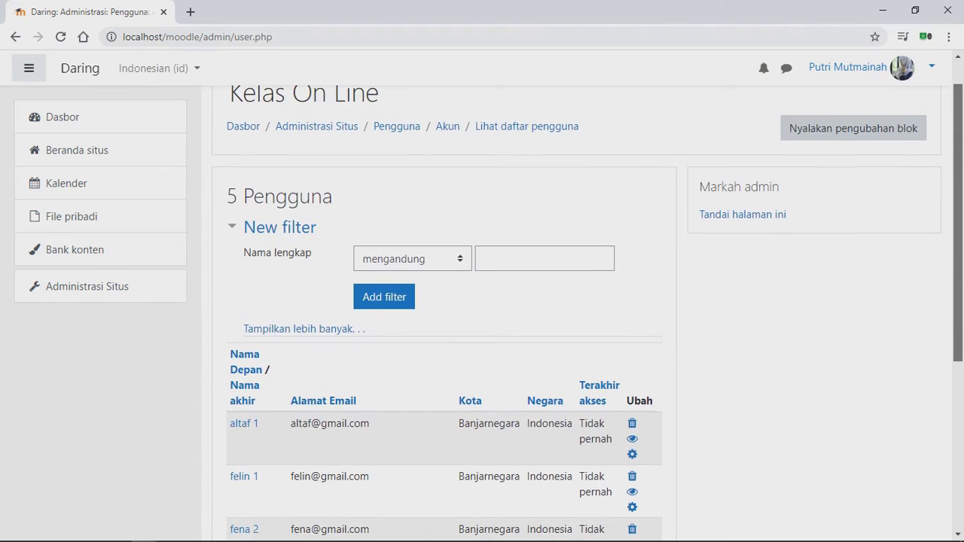
scroll(482, 301, "down", 2)
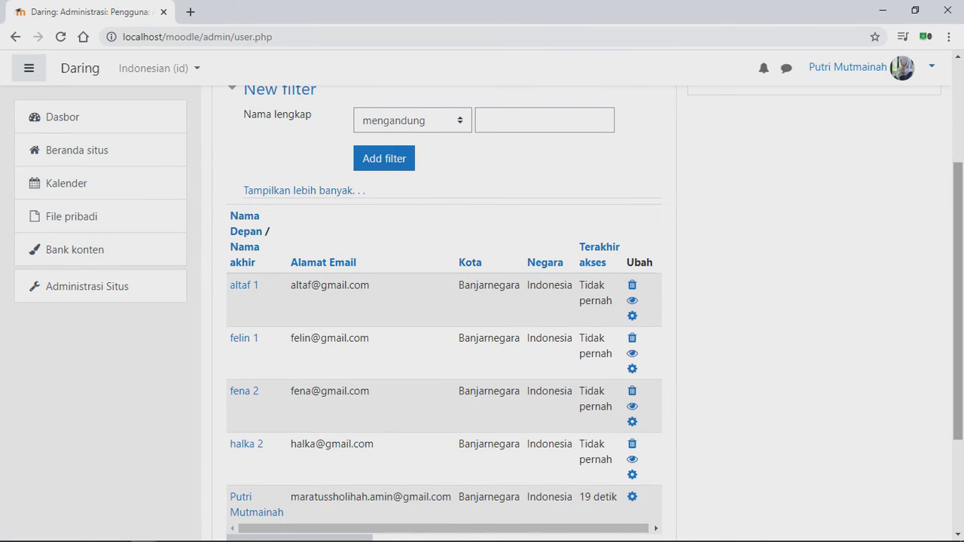
scroll(482, 317, "down", 2)
scroll(482, 316, "up", 2)
scroll(482, 317, "up", 2)
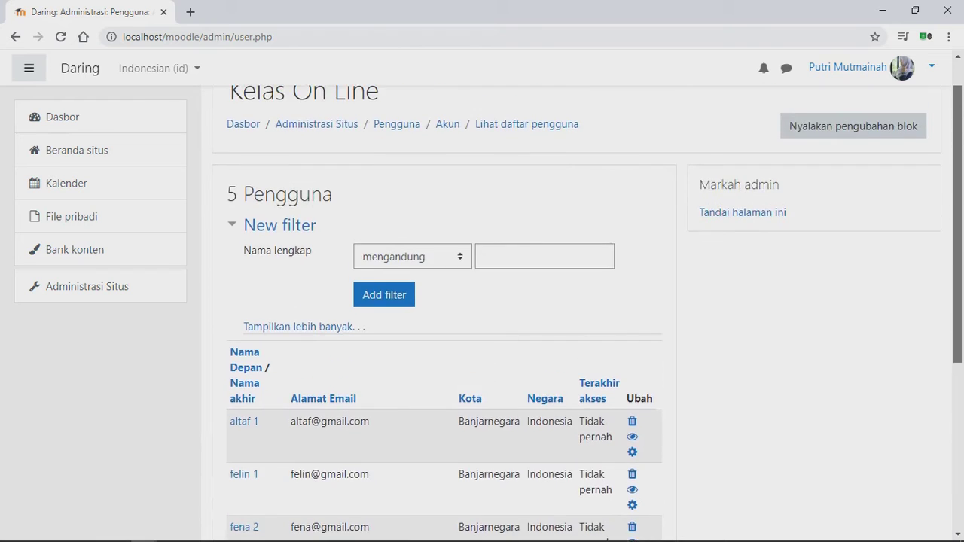
scroll(482, 317, "down", 4)
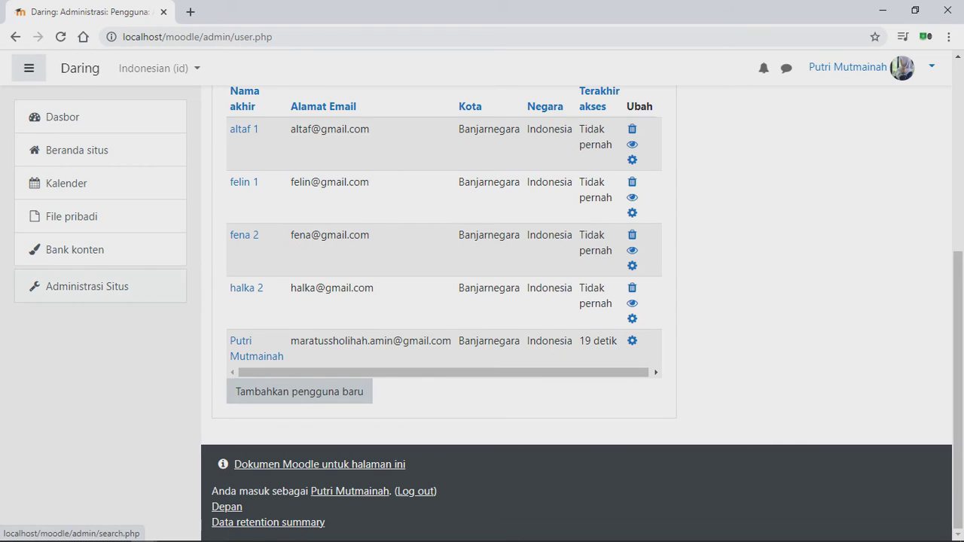
Open Kelola kursus dan kategori from the site administration and view the course category tree.
left_click(86, 286)
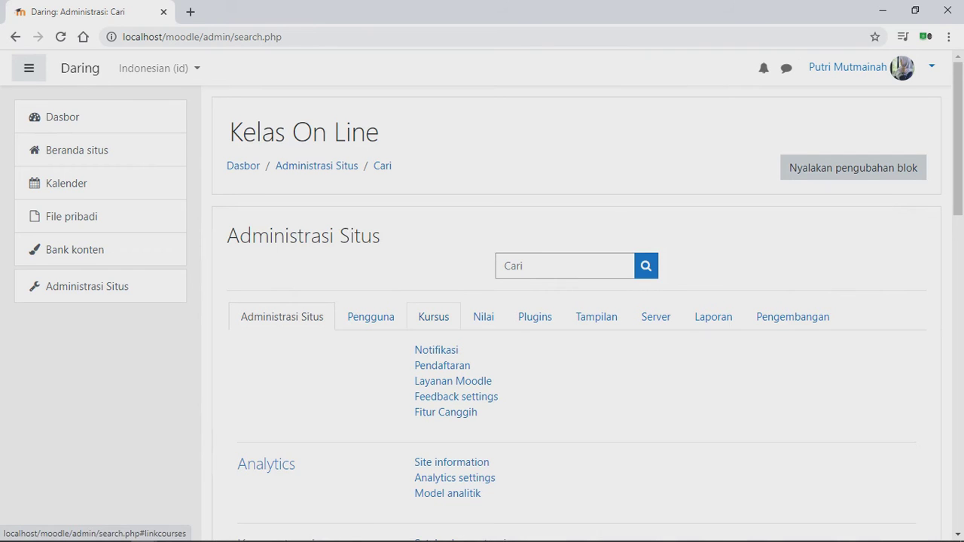
left_click(433, 316)
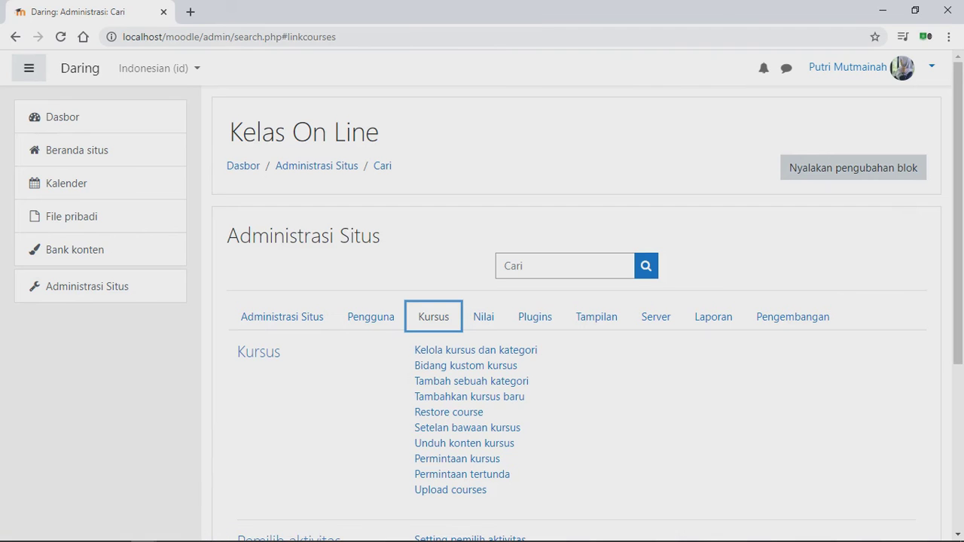
scroll(576, 313, "down", 2)
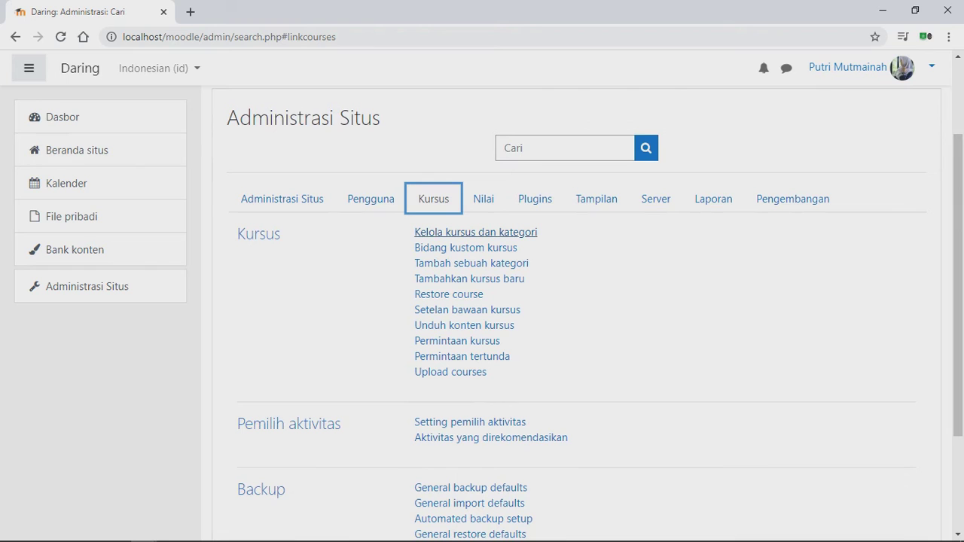
left_click(475, 232)
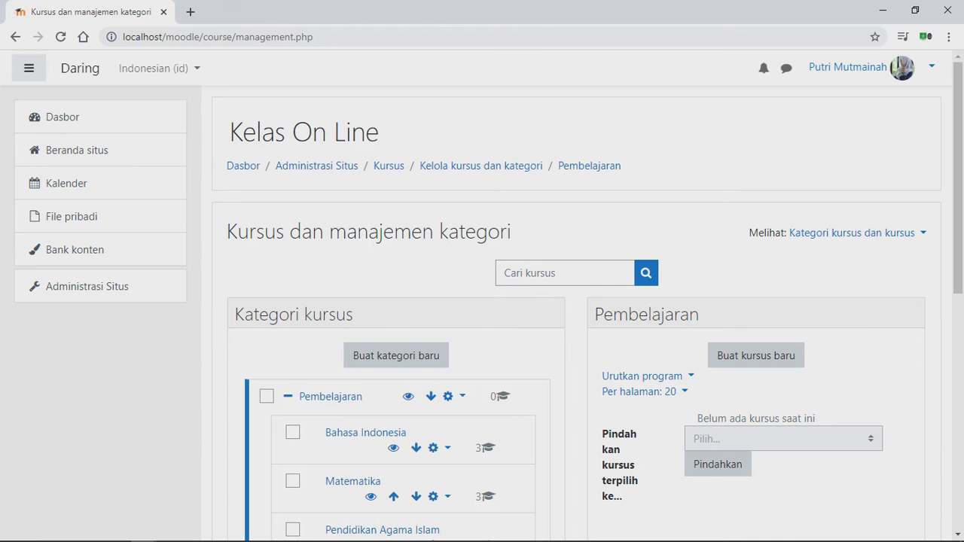
scroll(595, 314, "down", 3)
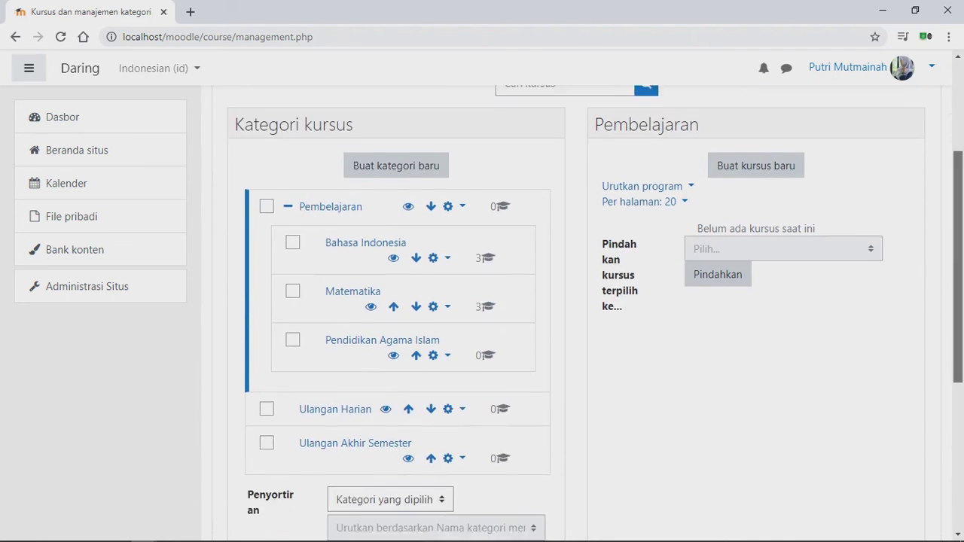
Open the Bahasa Indonesia category in the course category tree and view its list of courses.
scroll(595, 314, "up", 1)
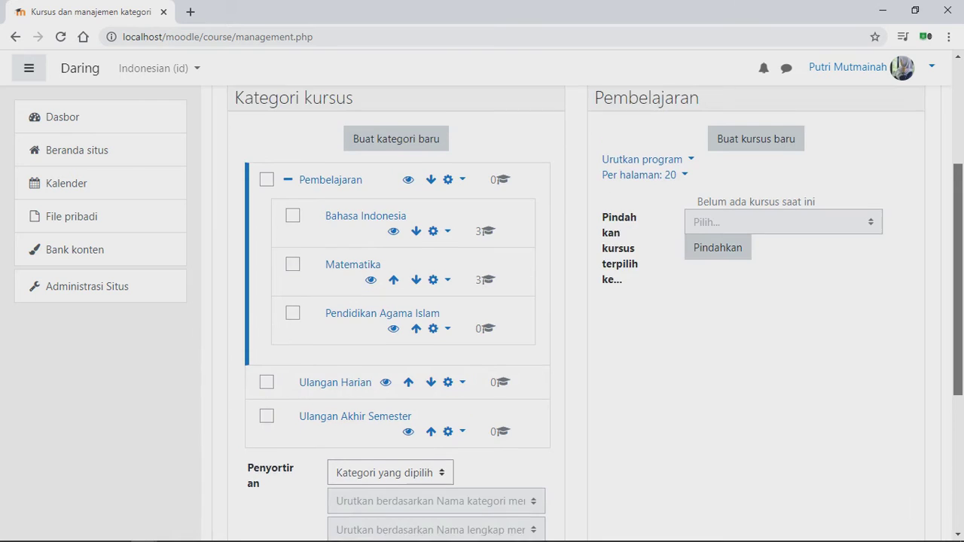
scroll(595, 314, "down", 1)
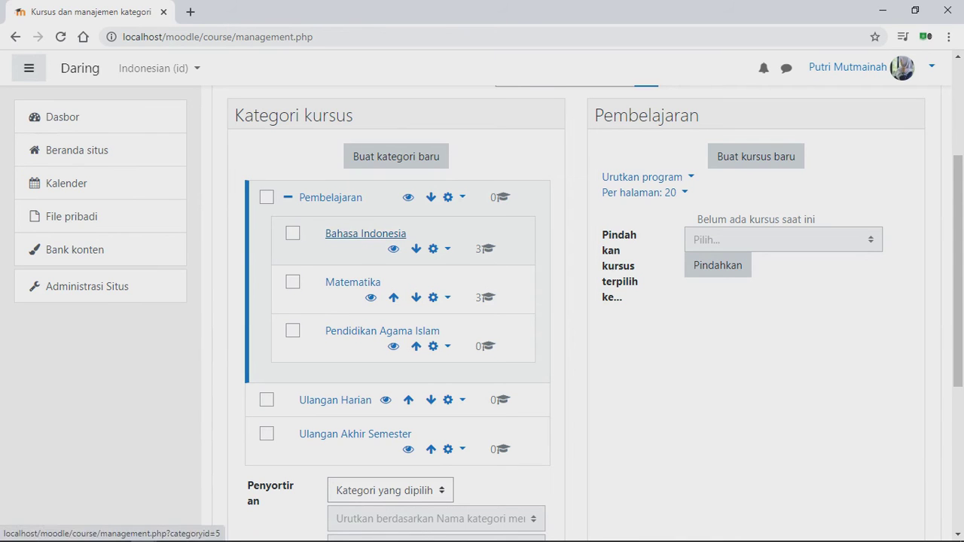
left_click(366, 233)
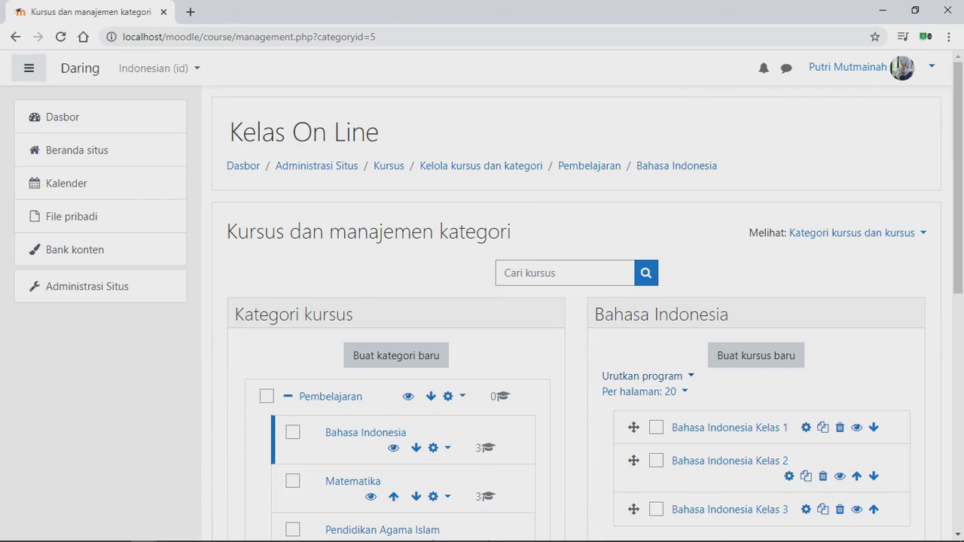
scroll(595, 312, "down", 2)
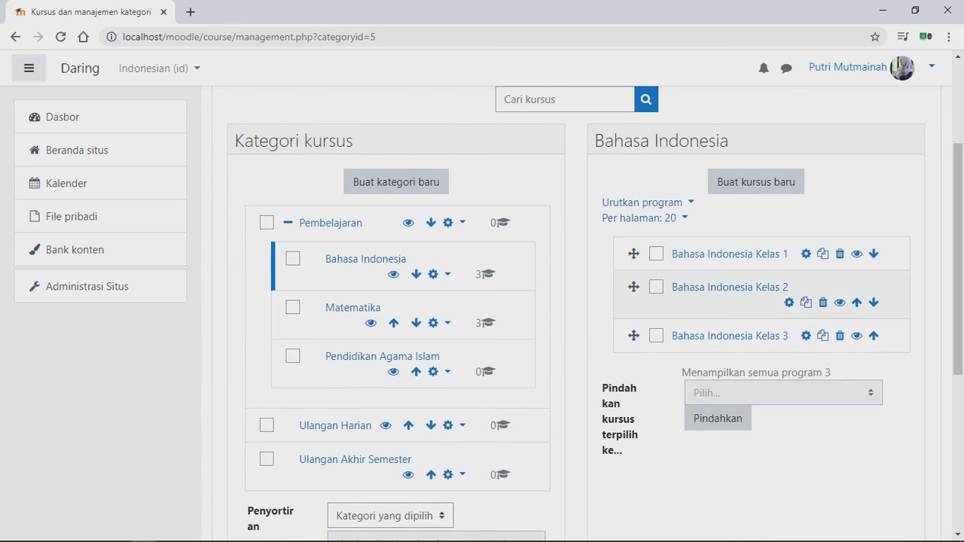
scroll(723, 336, "down", 1)
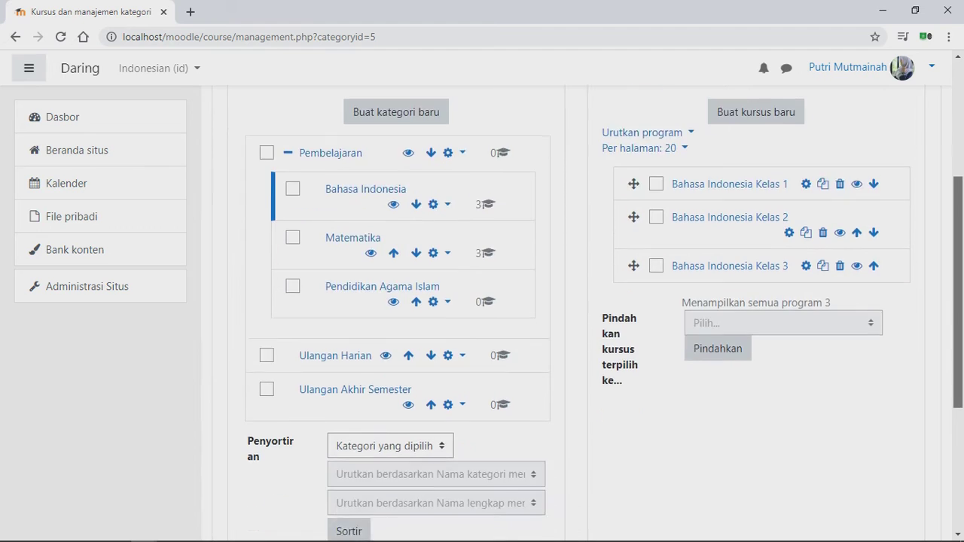
scroll(723, 336, "up", 1)
left_click_drag(958, 271, 958, 272)
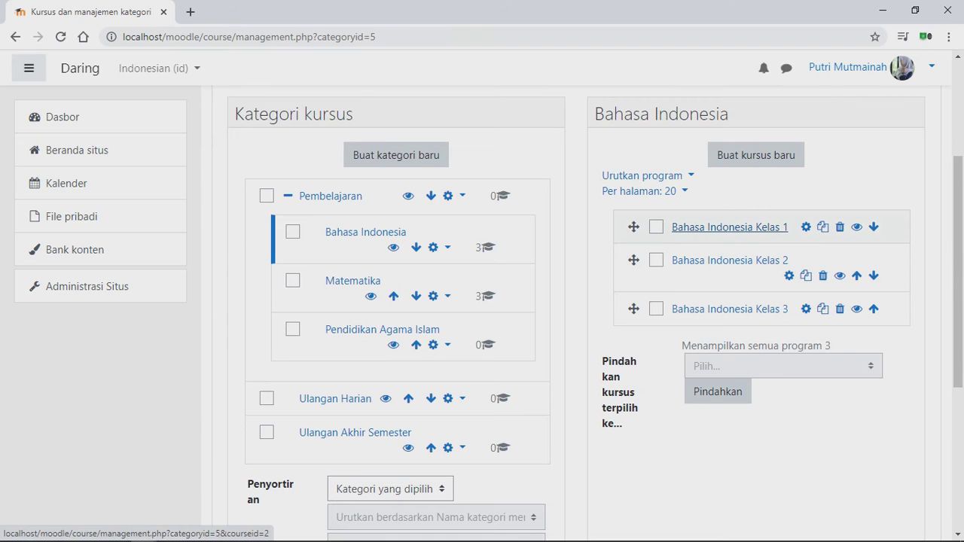
Select the course Bahasa Indonesia Kelas 1, view its details and open its course page.
left_click(729, 227)
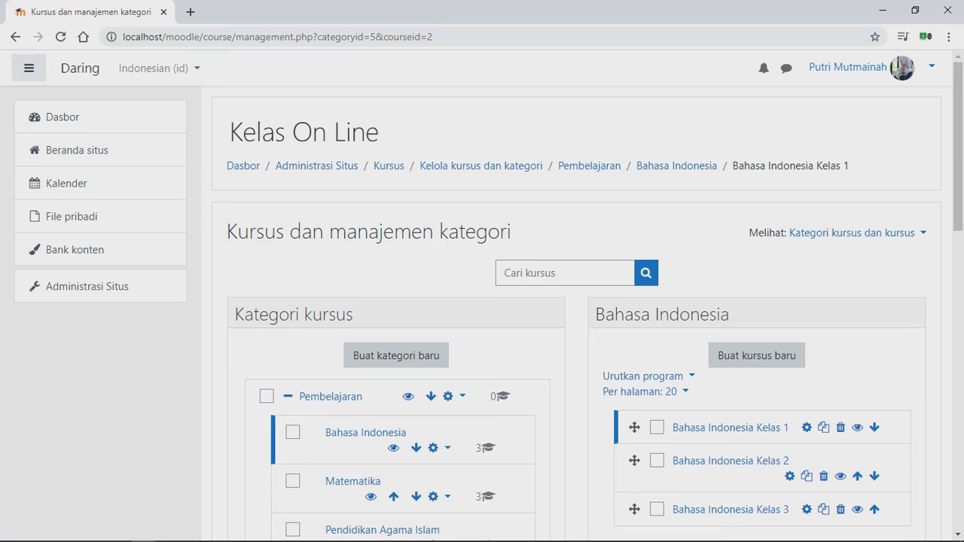
left_click_drag(958, 151, 958, 413)
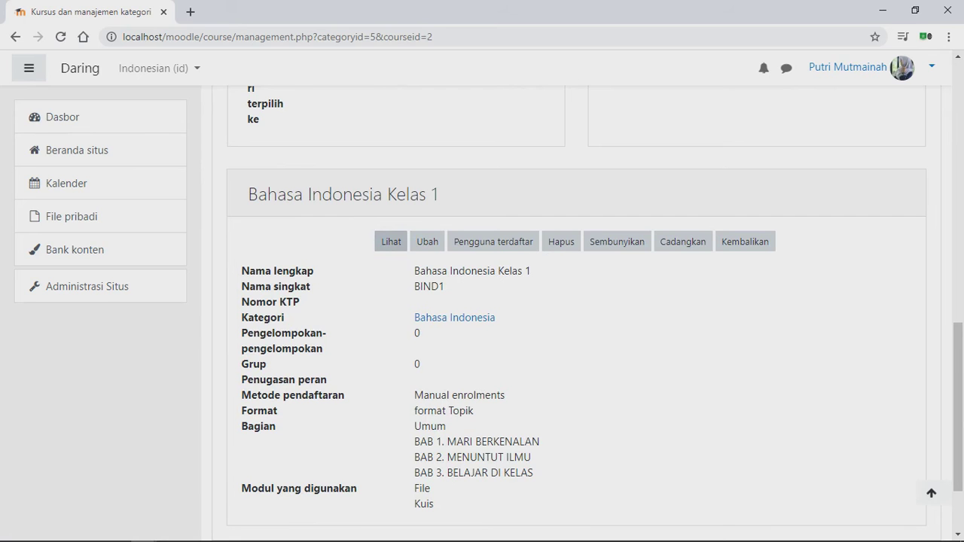
left_click(391, 241)
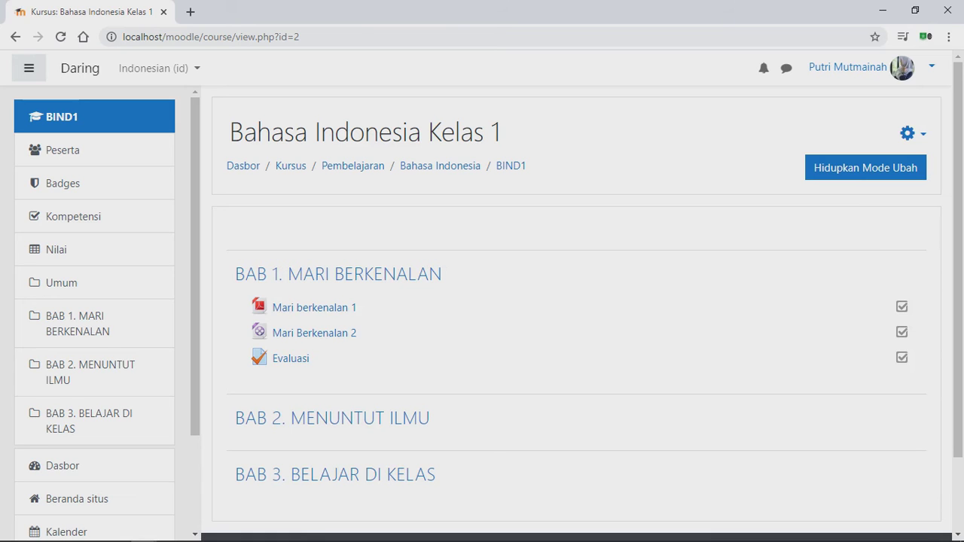
scroll(581, 301, "down", 2)
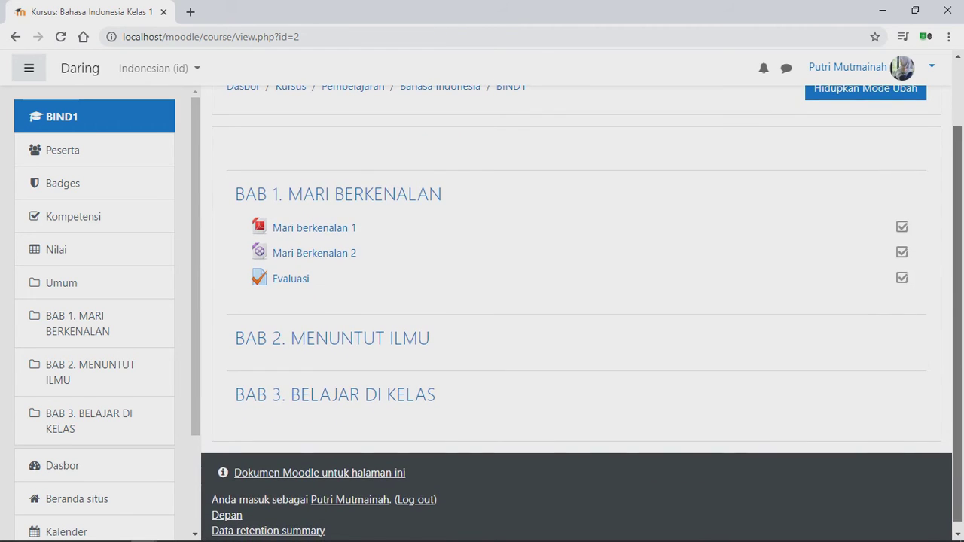
scroll(581, 313, "up", 1)
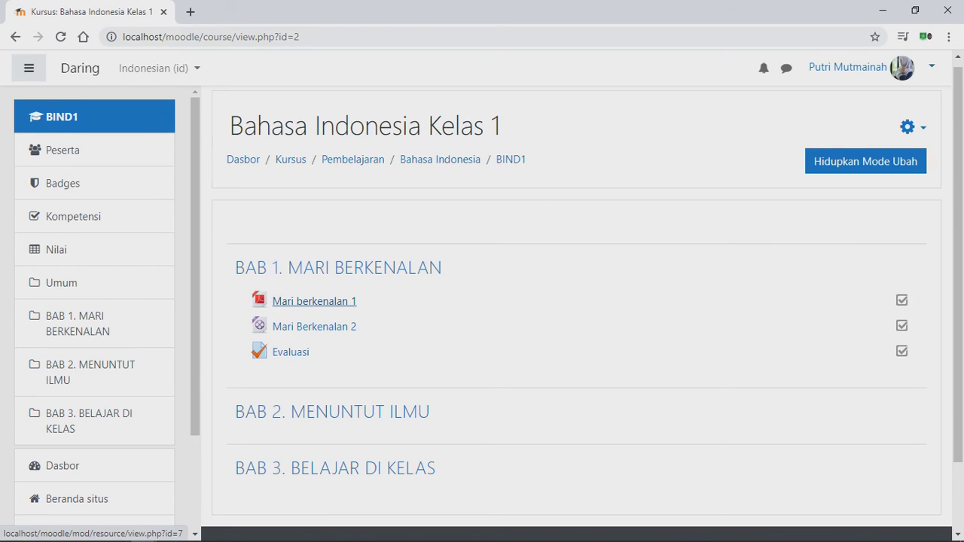
Open the Mari berkenalan 1 PDF in BAB 1 and read through its first pages.
left_click(314, 301)
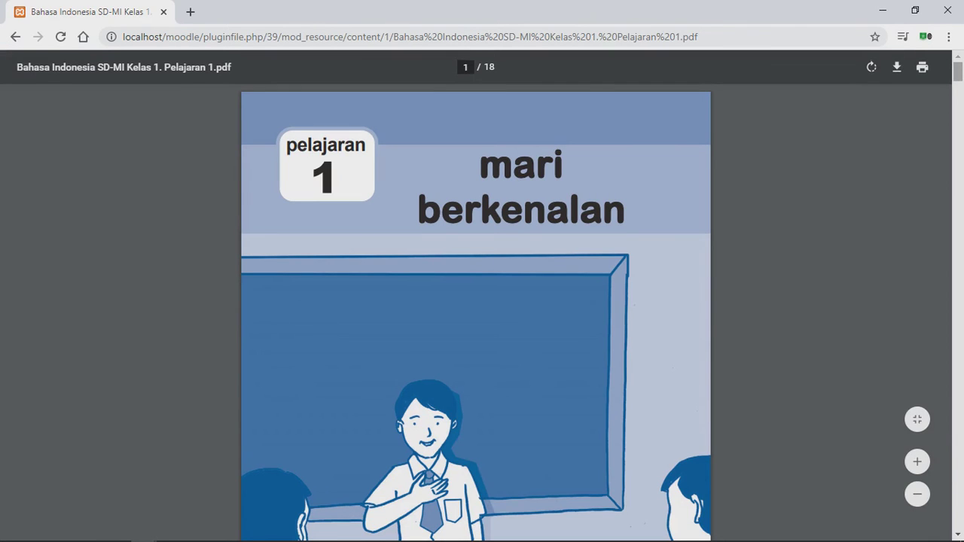
scroll(475, 312, "down", 4)
scroll(475, 313, "down", 5)
scroll(475, 313, "up", 4)
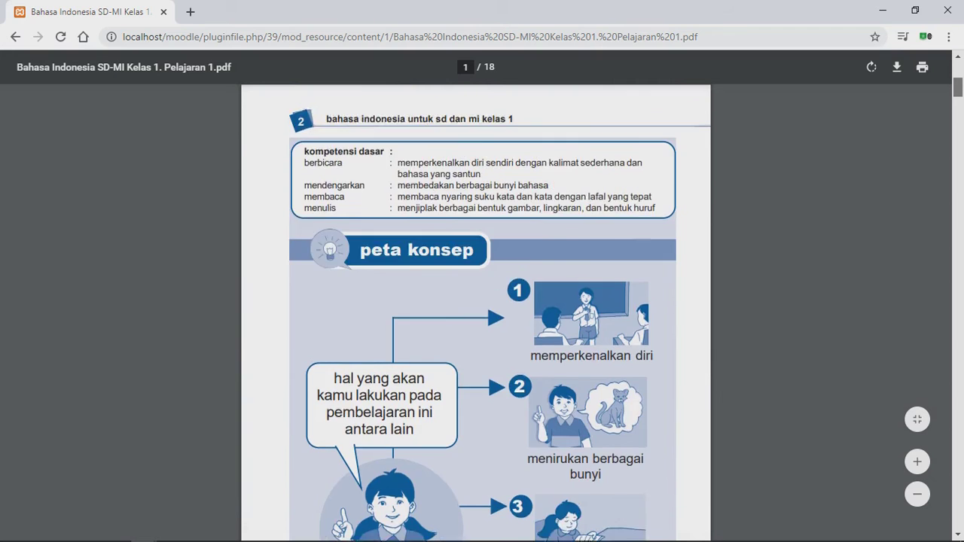
scroll(476, 312, "down", 1)
scroll(475, 313, "up", 1)
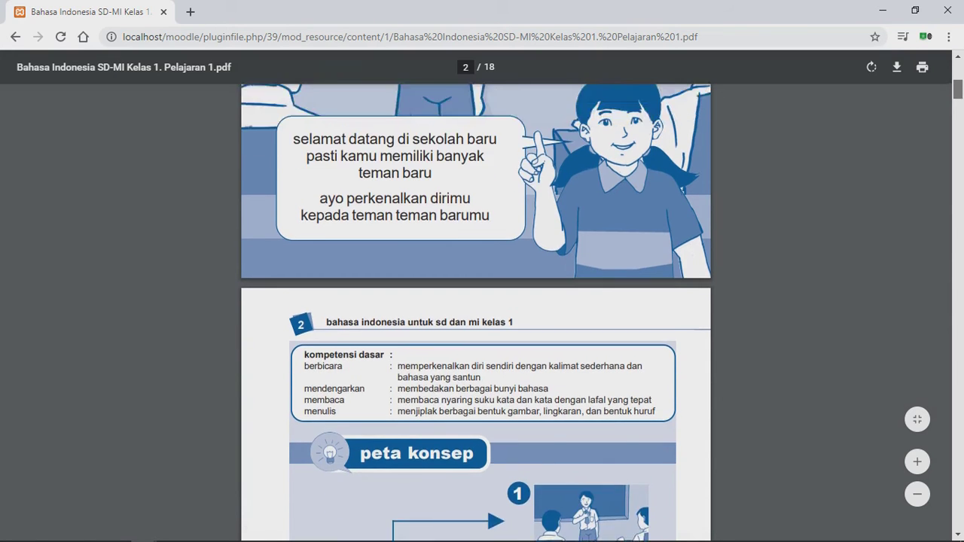
scroll(476, 313, "down", 6)
scroll(475, 313, "up", 1)
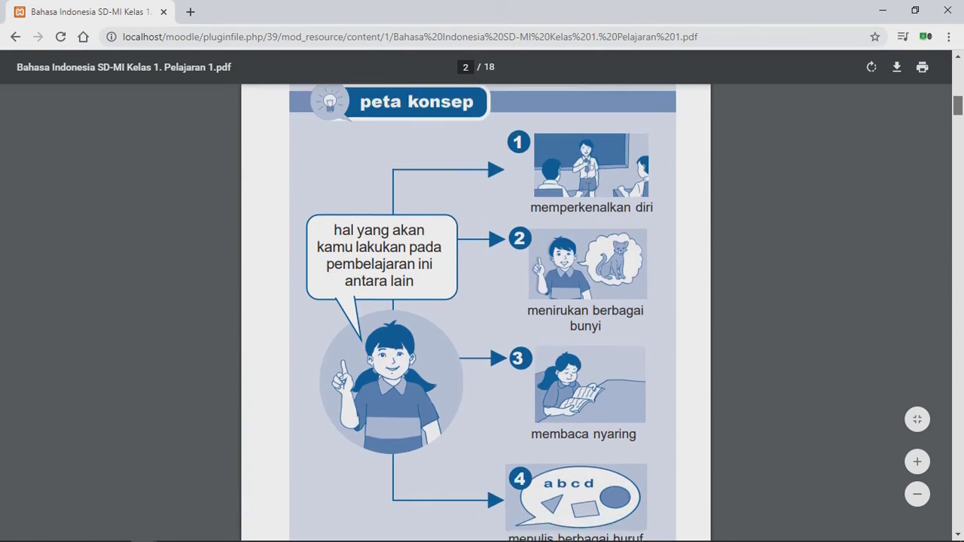
scroll(475, 313, "down", 5)
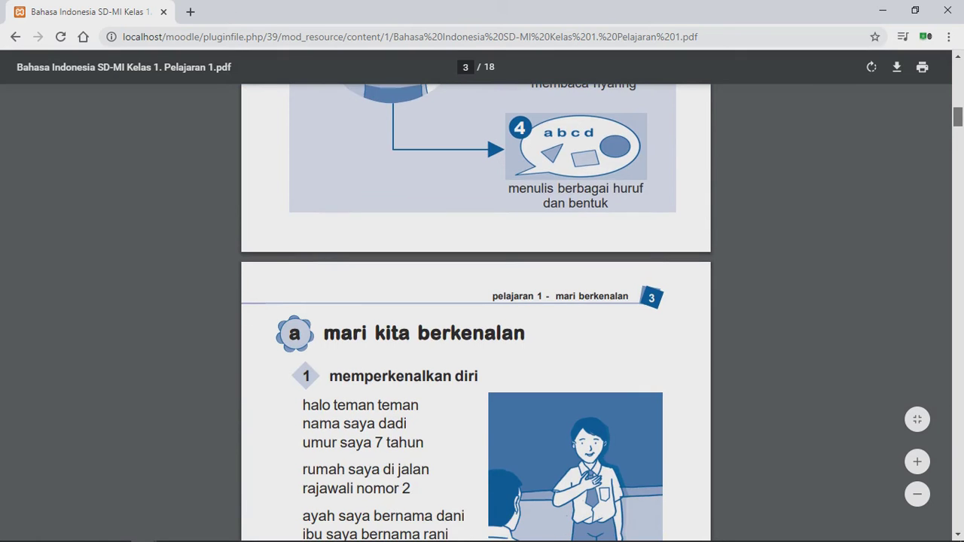
scroll(475, 312, "down", 6)
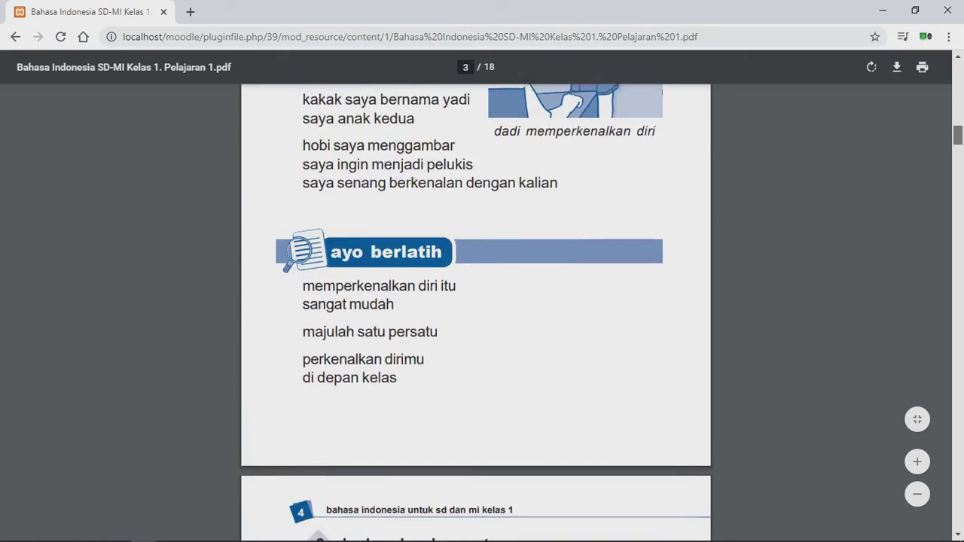
scroll(475, 312, "up", 9)
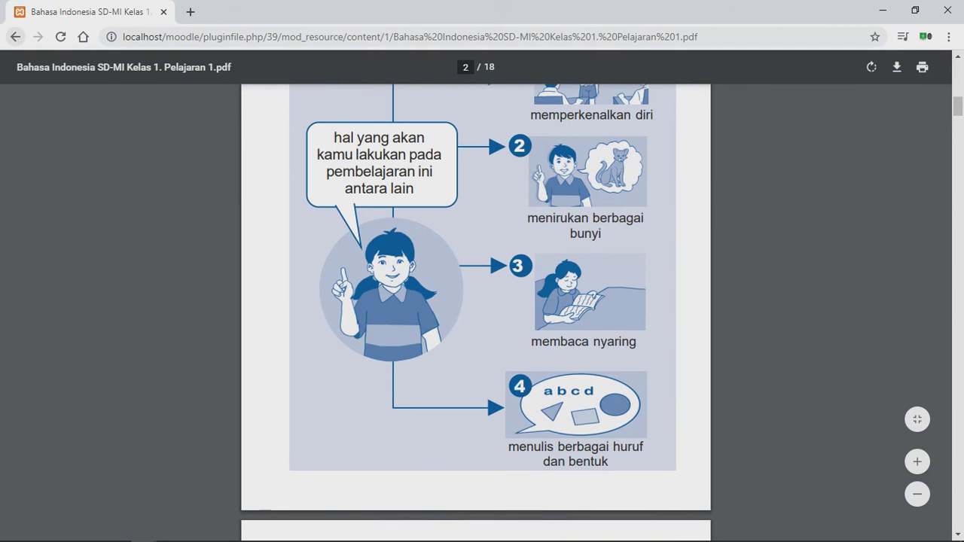
Return to the course page, open the Mari Berkenalan 2 resource and play its video.
left_click(15, 36)
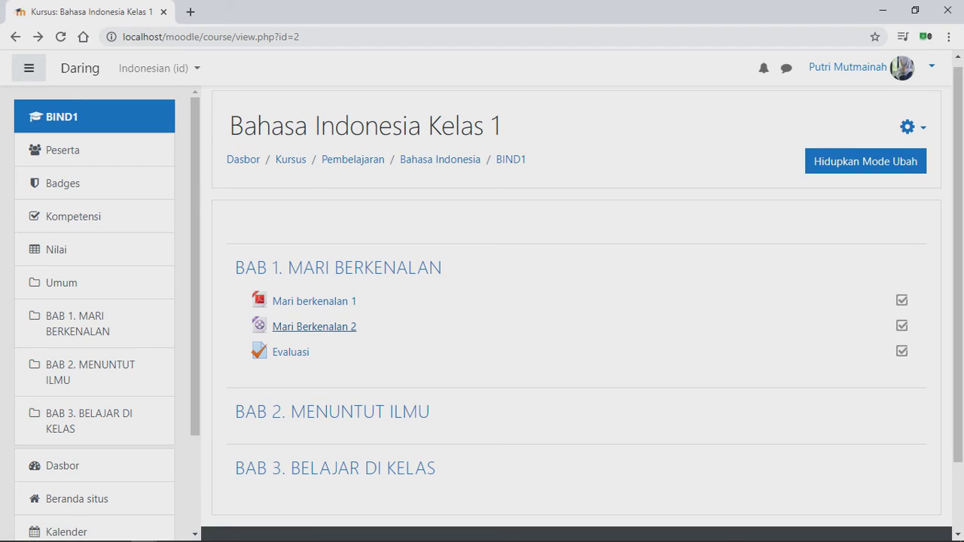
left_click(324, 326)
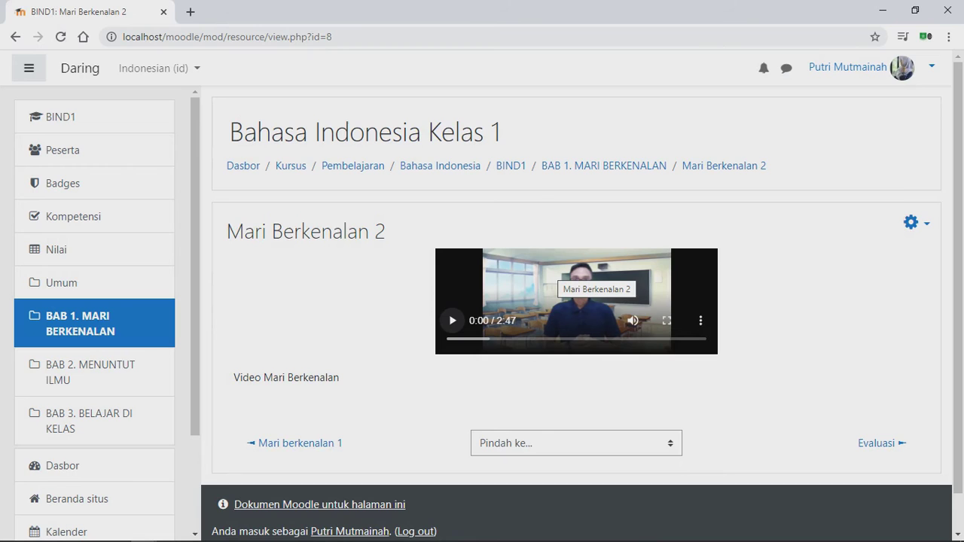
left_click(580, 278)
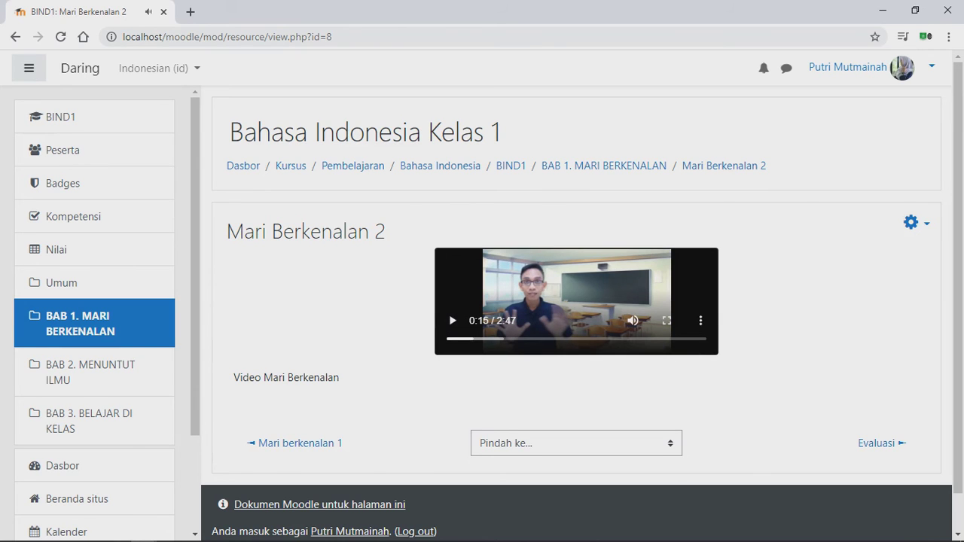
Leave the video, open the Evaluasi quiz in BAB 1 and start a new timed attempt.
key("alt+Left")
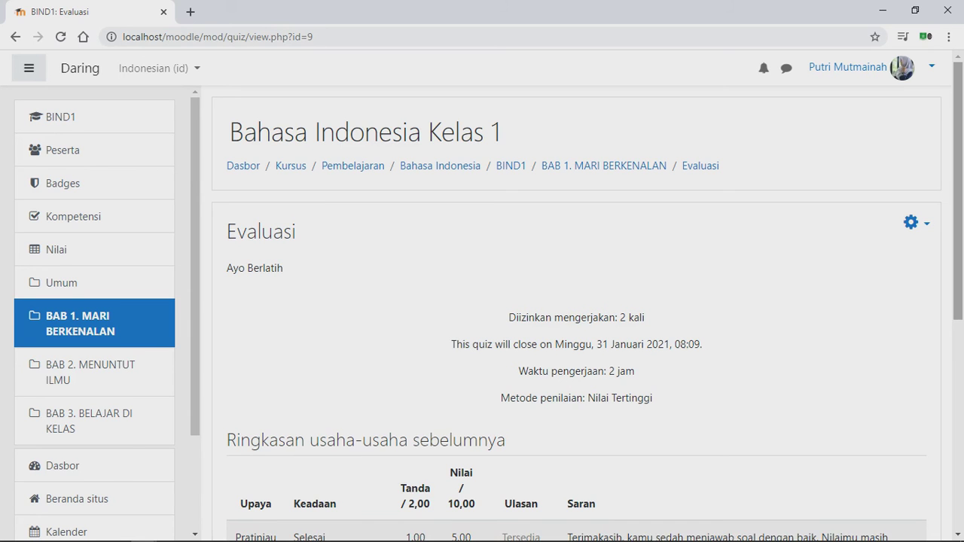
left_click_drag(958, 192, 958, 301)
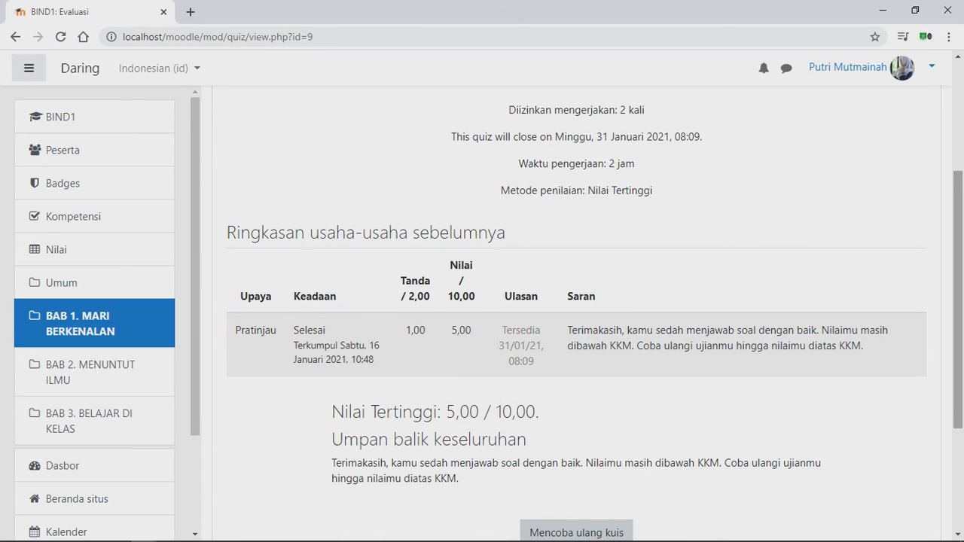
left_click_drag(958, 301, 958, 394)
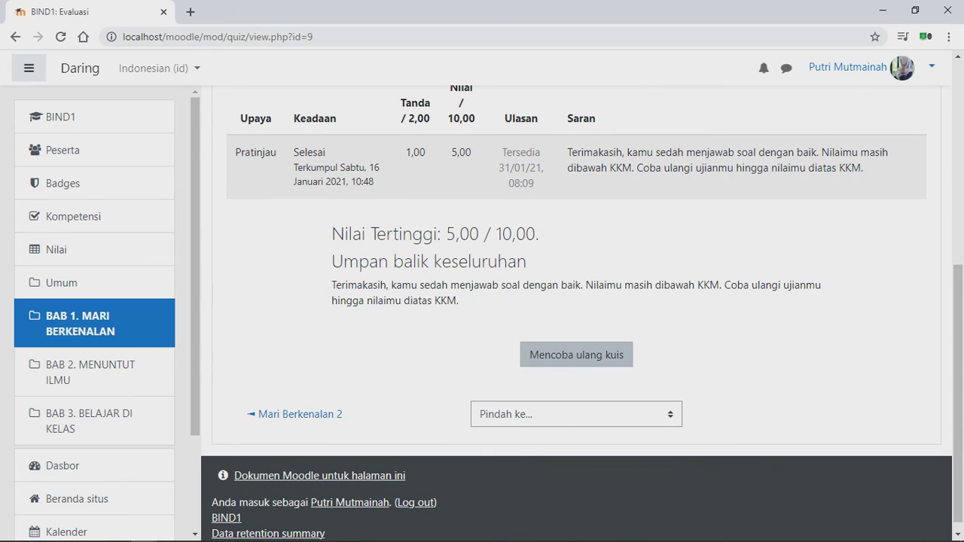
left_click(577, 355)
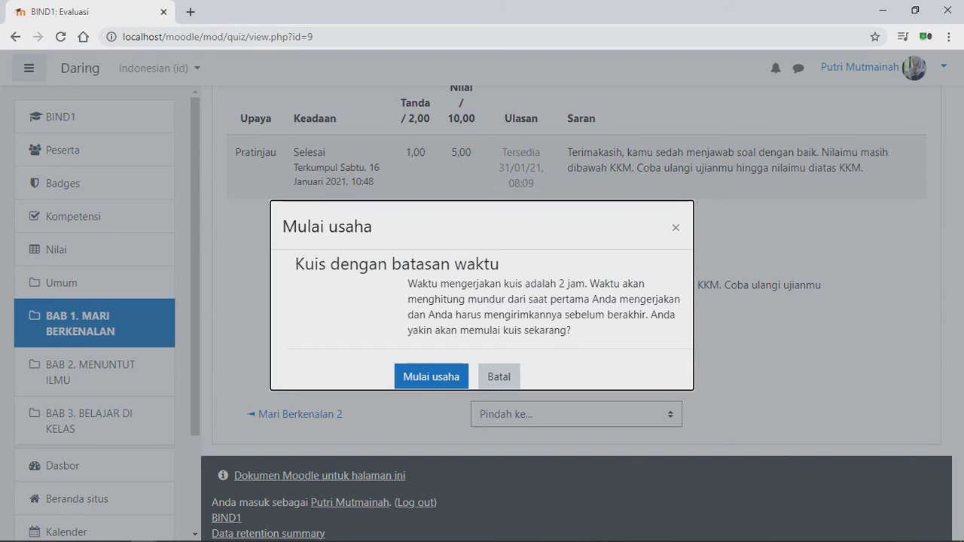
key("Return")
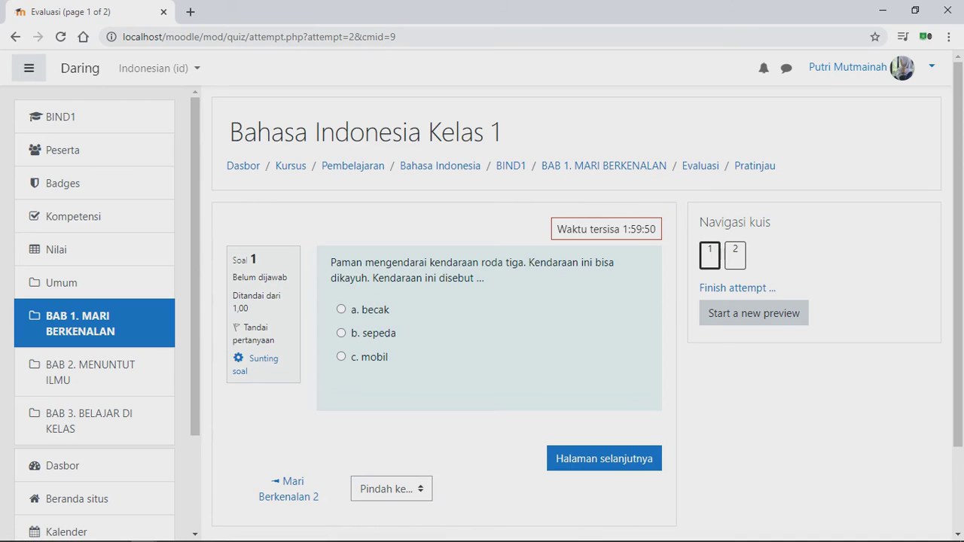
Answer question 1 with "a. becak" and question 2 with "a. sapu", and submit the whole quiz attempt.
left_click(341, 309)
left_click(604, 458)
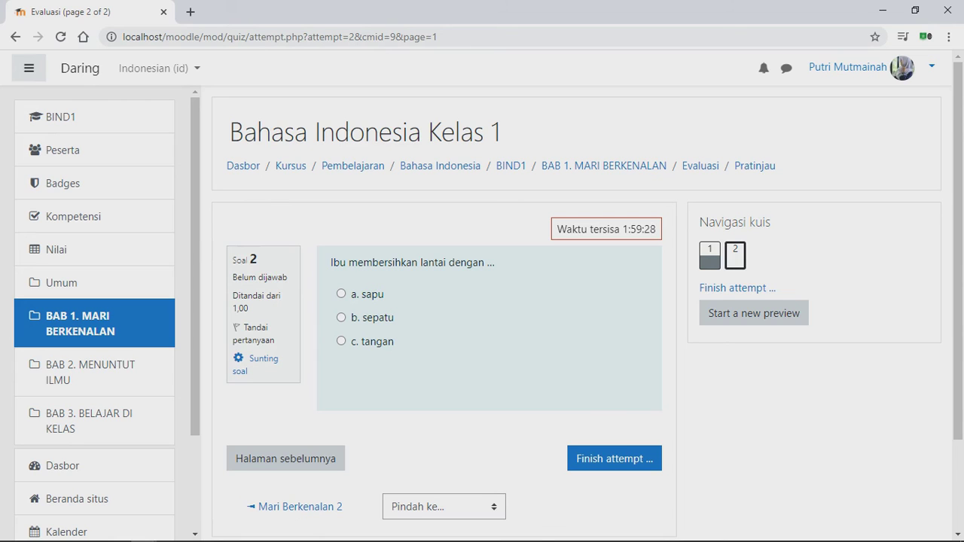
left_click(341, 294)
left_click(614, 459)
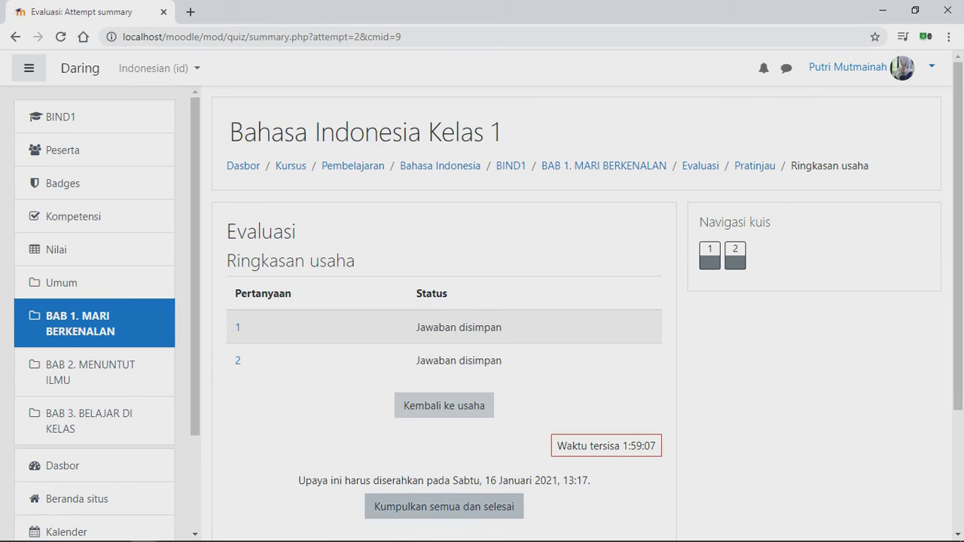
left_click(443, 506)
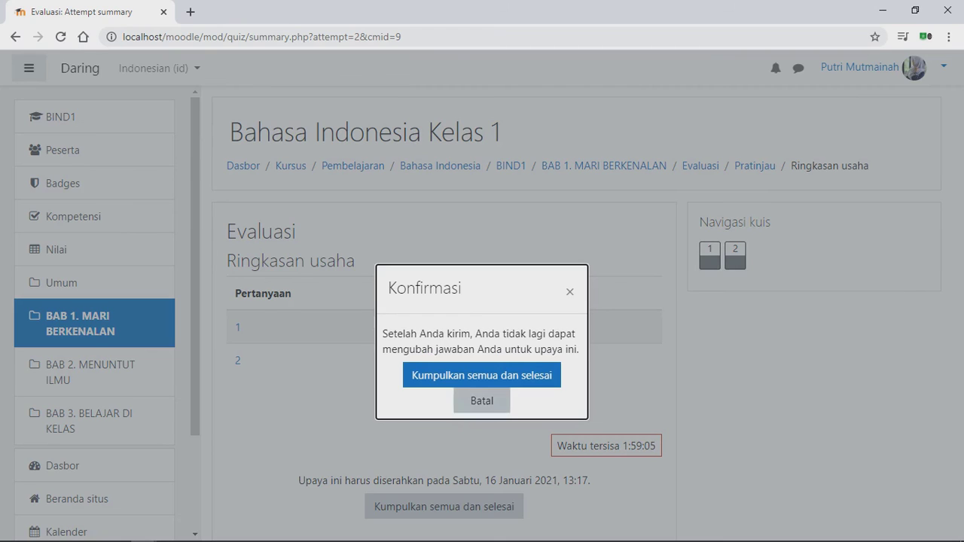
left_click(482, 375)
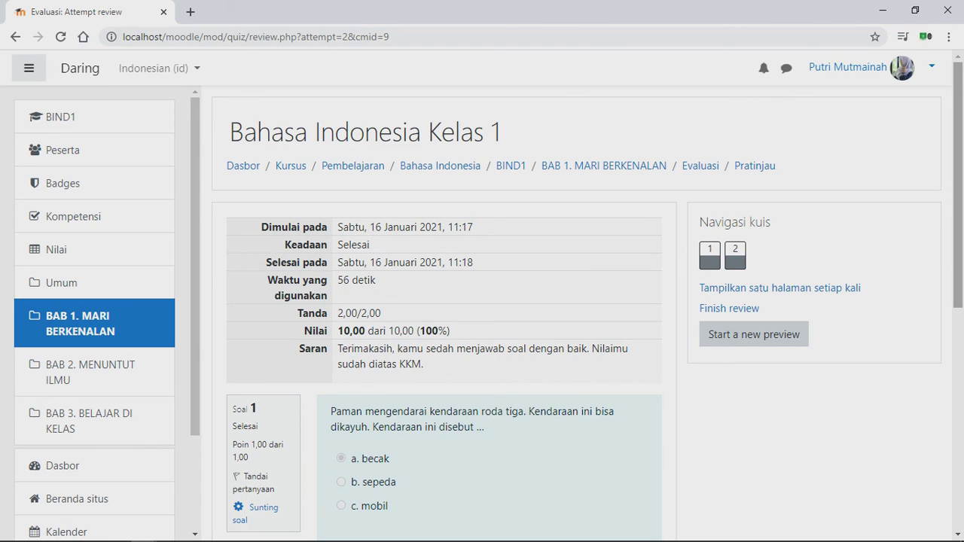
Examine the grade summary and the answered questions in the submitted attempt's review.
scroll(958, 186, "down", 4)
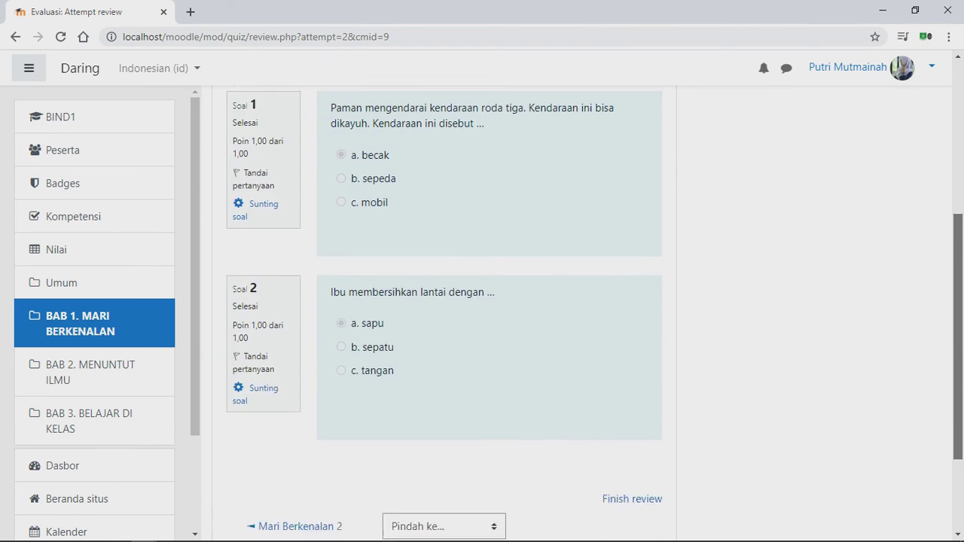
scroll(587, 298, "down", 1)
scroll(587, 298, "up", 5)
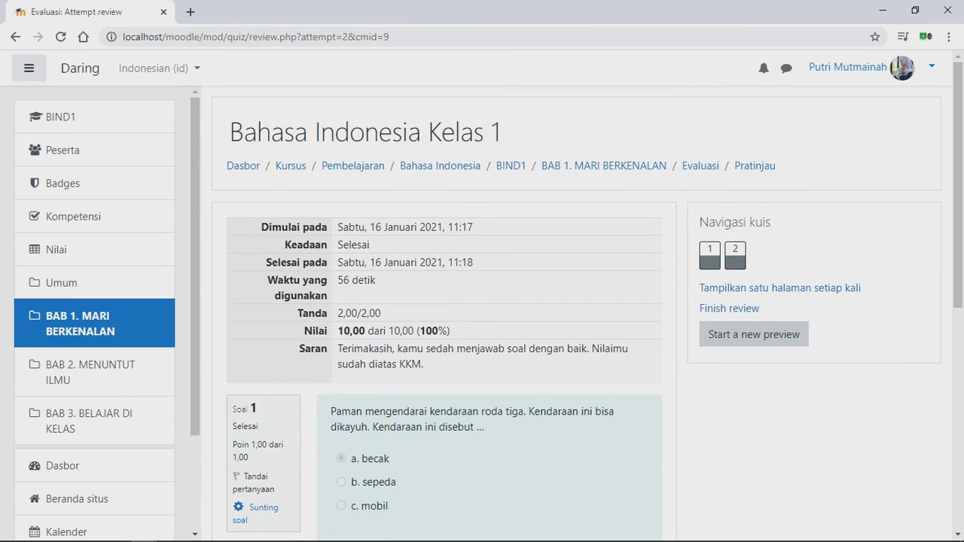
Leave the quiz review and return to the Dasbor page of the site.
left_click(29, 68)
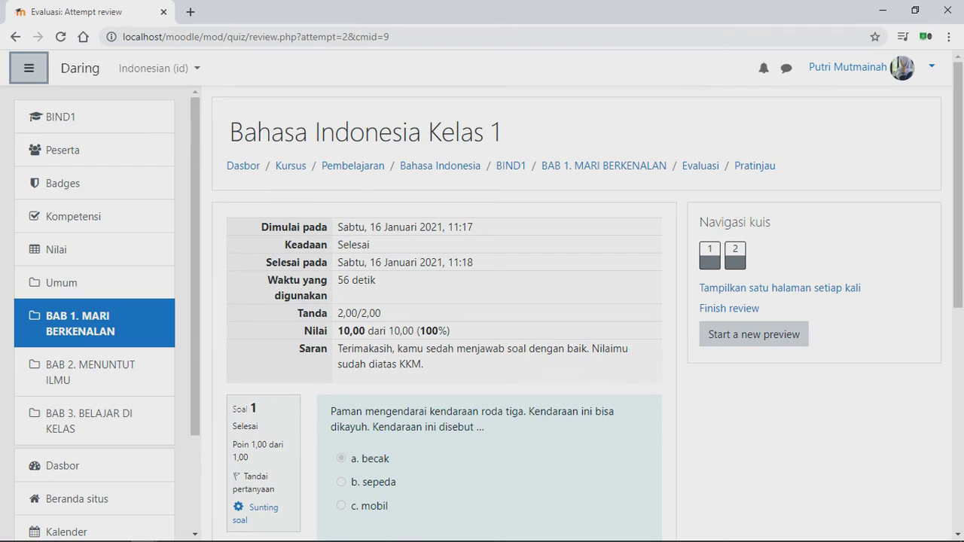
key("Return")
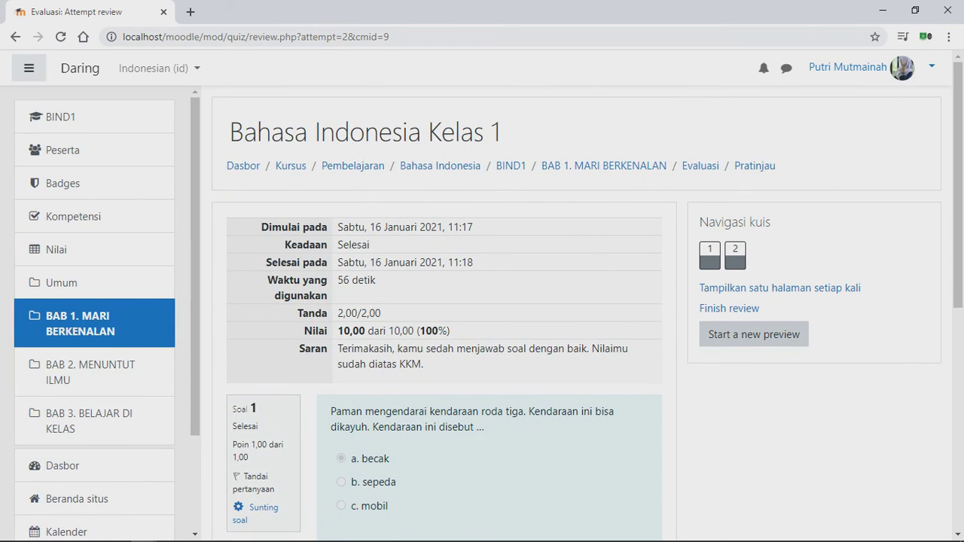
key("Tab")
key("Return")
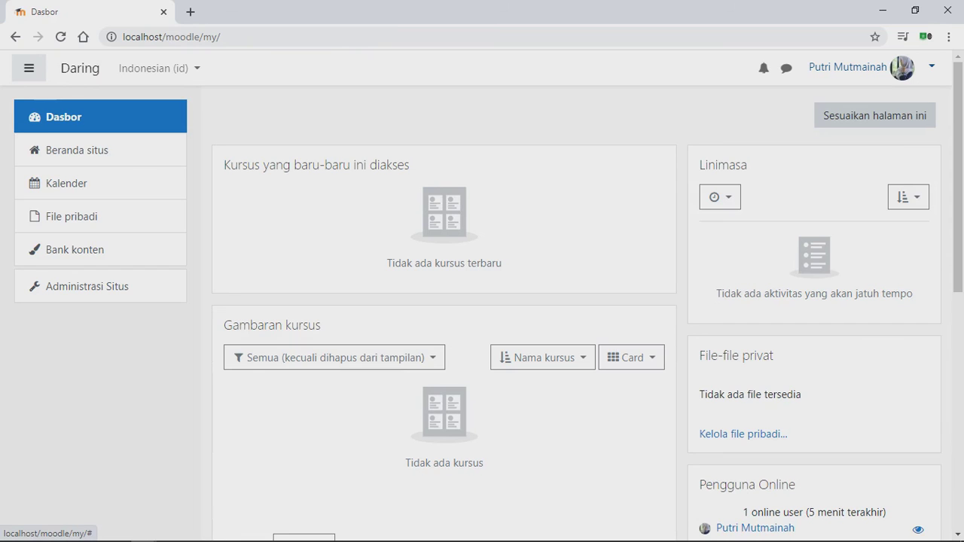
Log out of the administrator account through the user account options.
key("Return")
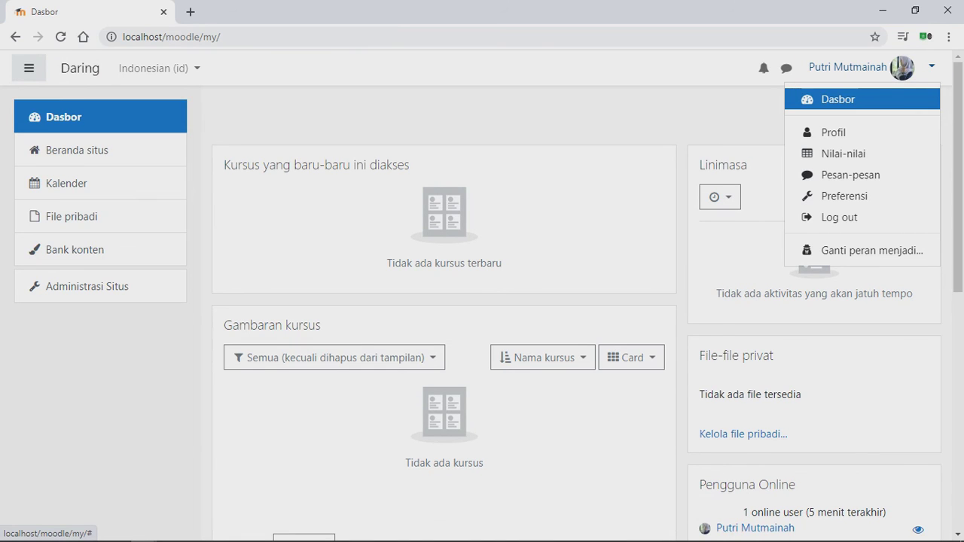
key("Down")
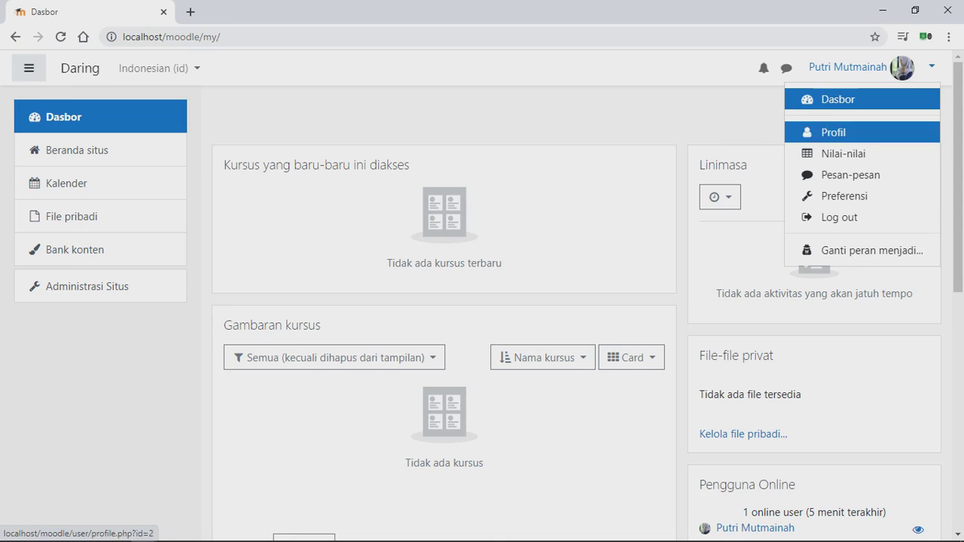
key("Up")
key("Down")
key("Down")
key("Down")
key("Down")
key("Down")
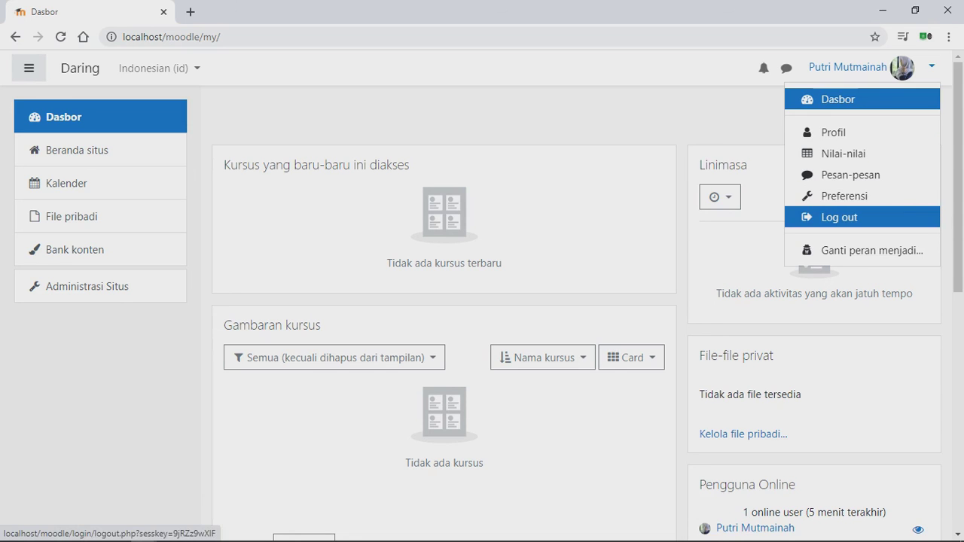
key("Return")
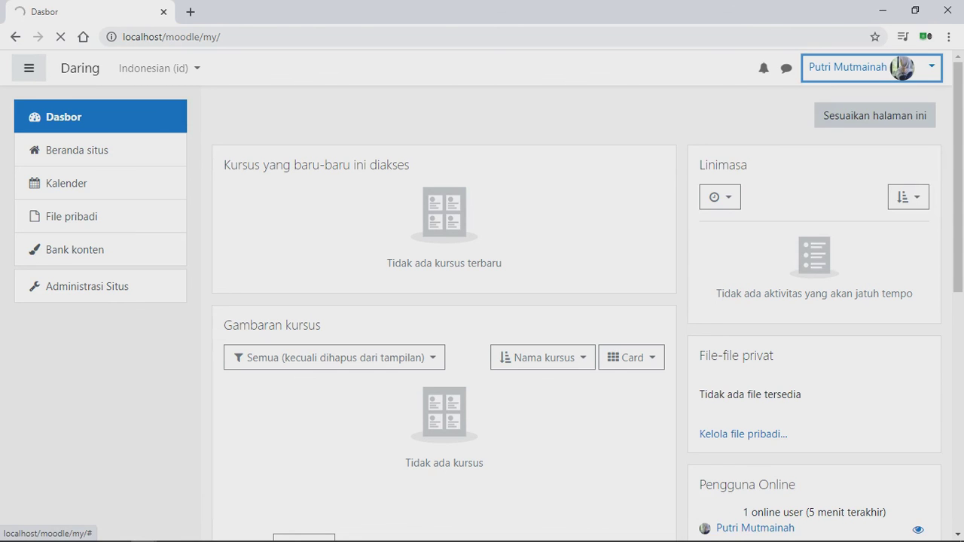